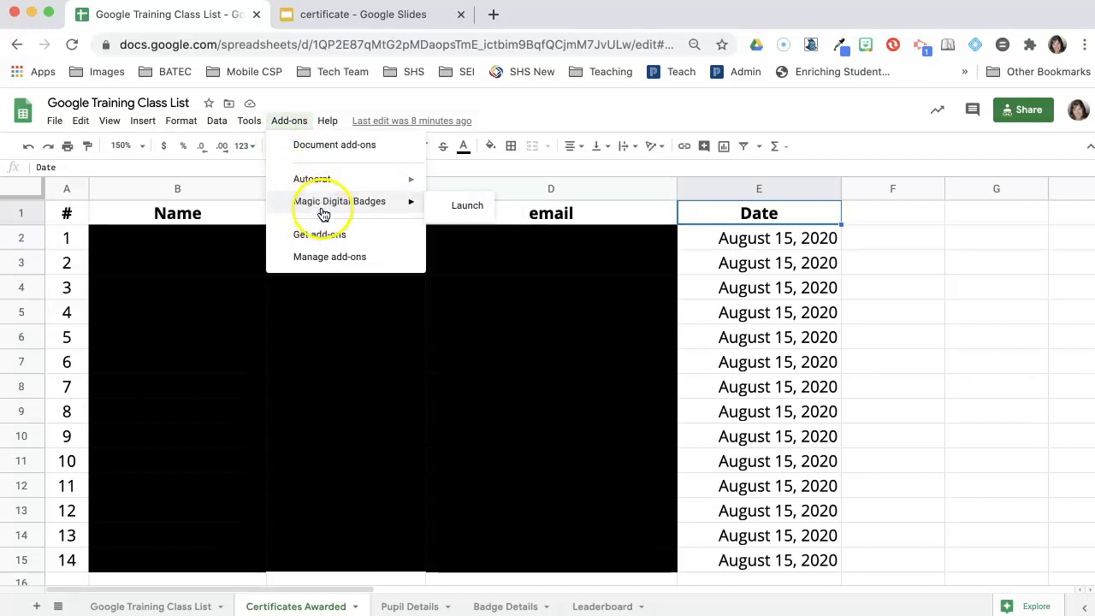
Step: Glance at the add-on Marketplace, close it, and launch AutoCrat from the Add-ons menu
mouse_move(330, 182)
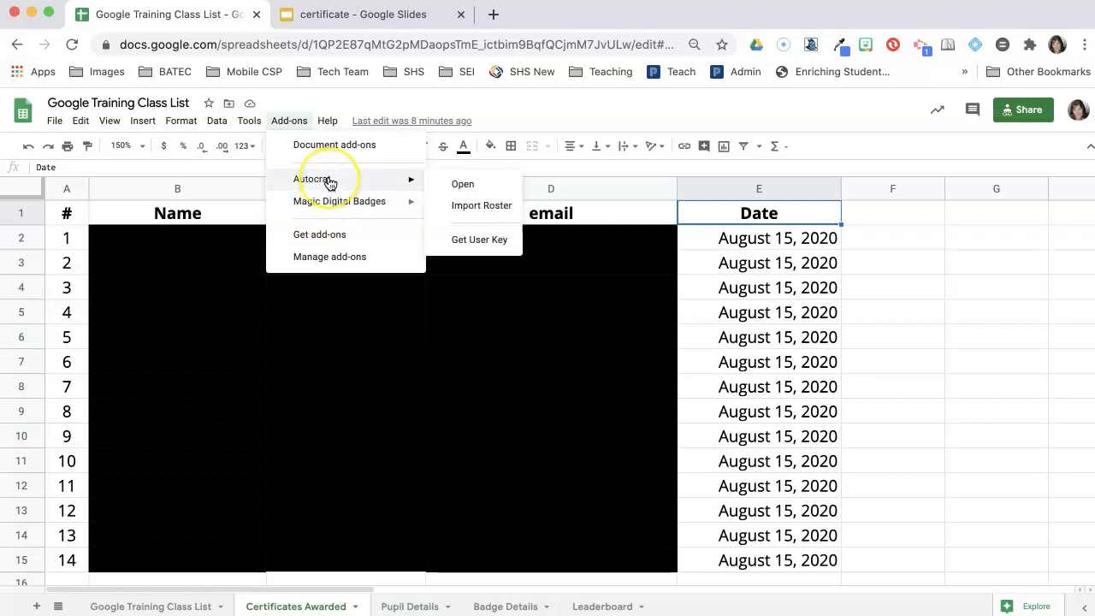
left_click(318, 237)
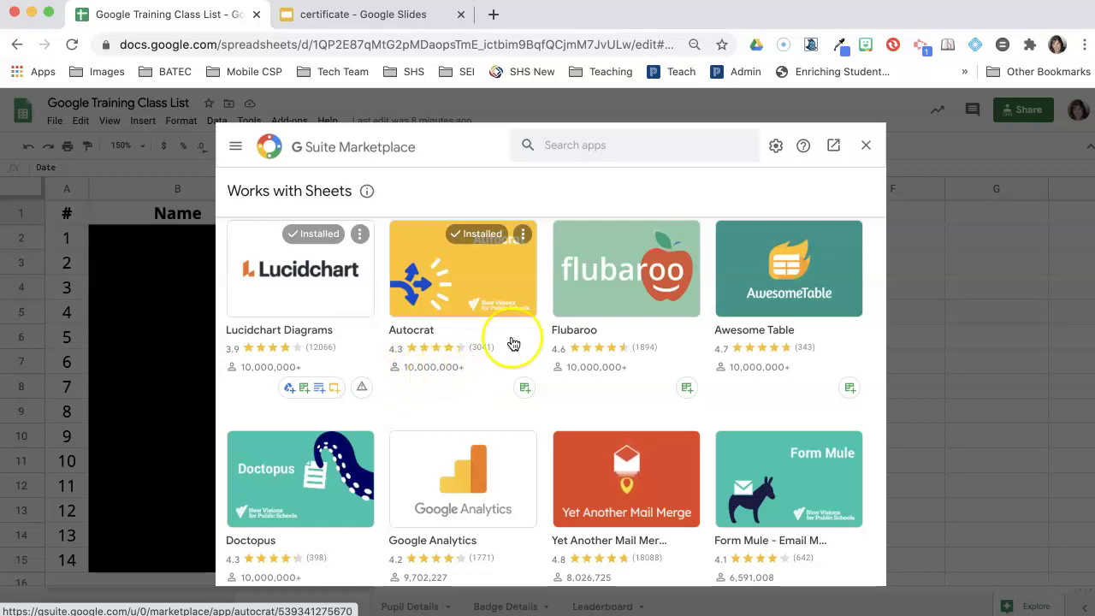
left_click(866, 145)
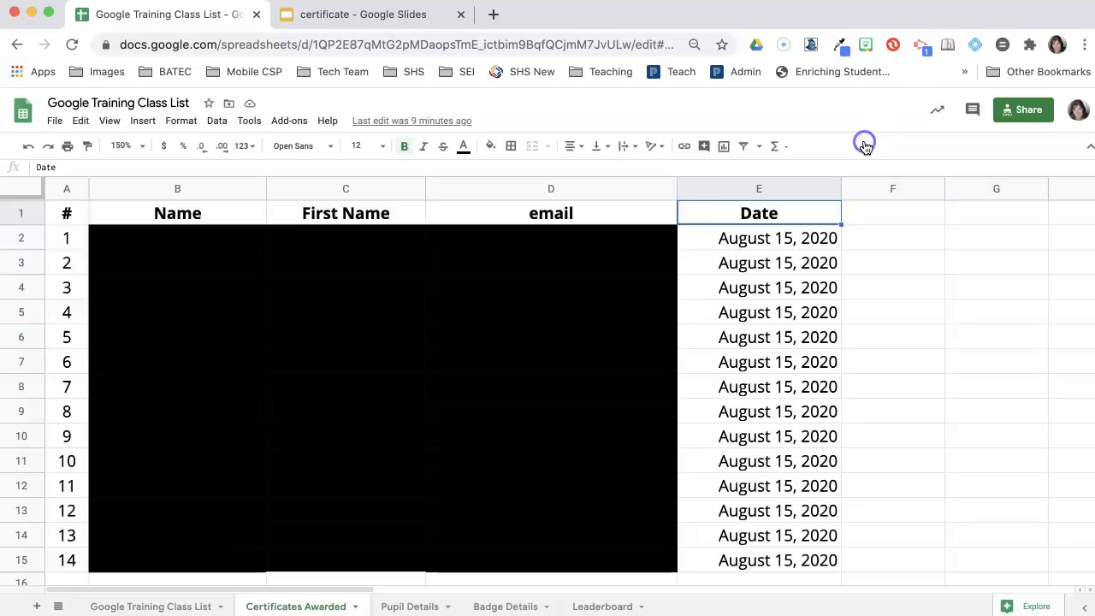
left_click(288, 122)
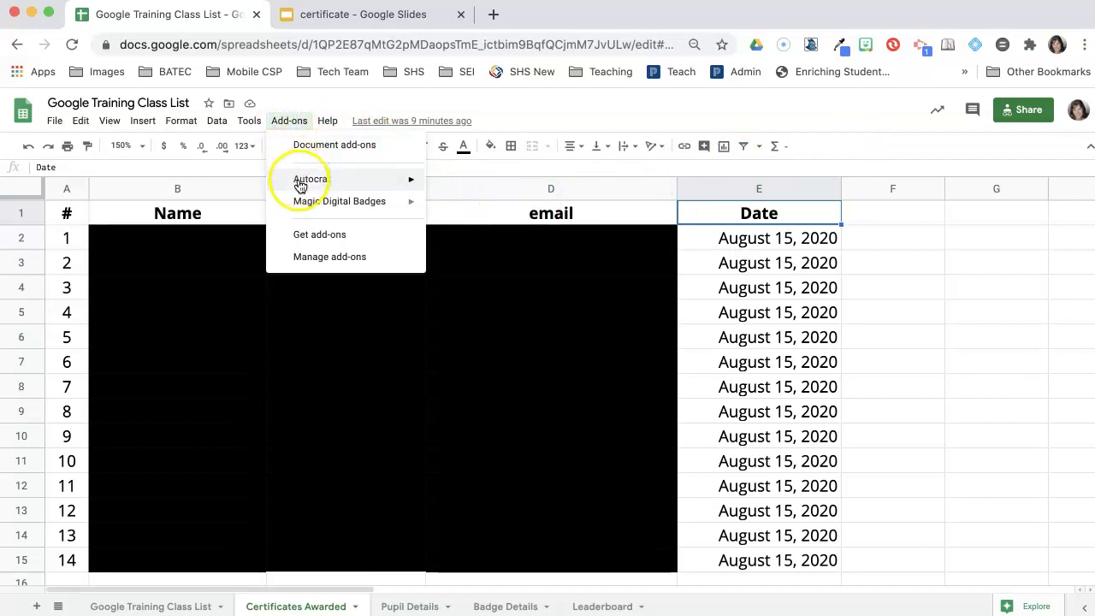
mouse_move(300, 187)
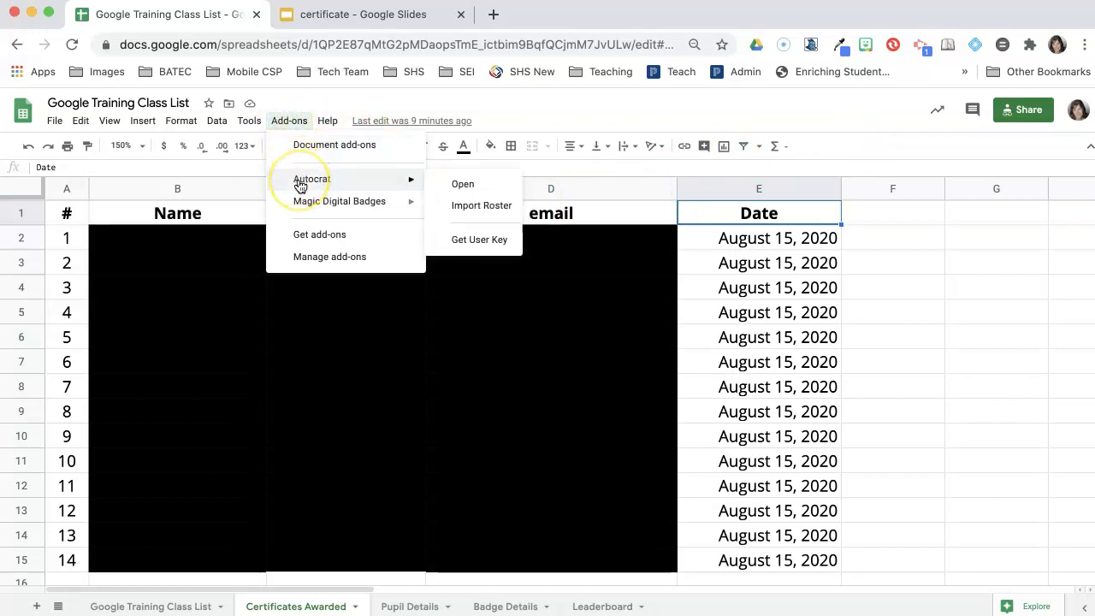
left_click(479, 194)
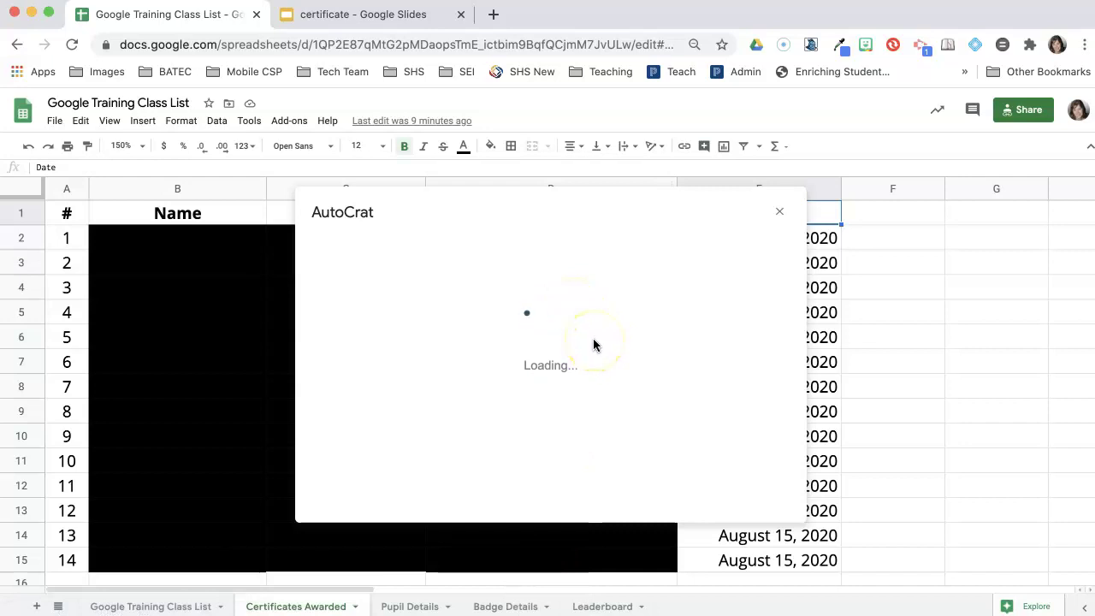
Step: Create a new AutoCrat job named 'Google Summer 2020 Certificates' and continue to template selection
left_click(735, 486)
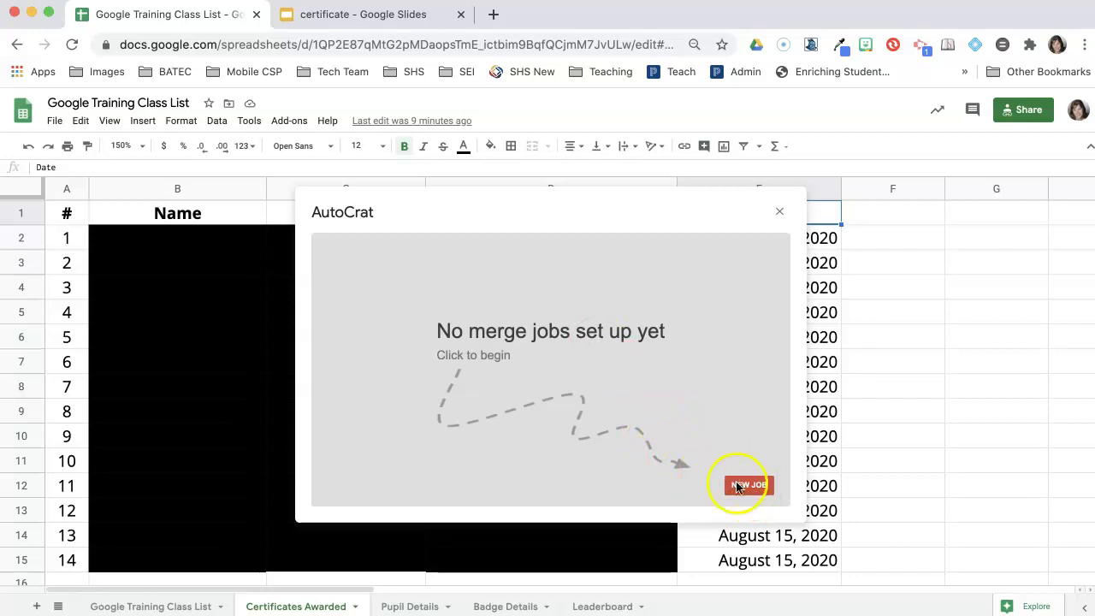
left_click(747, 487)
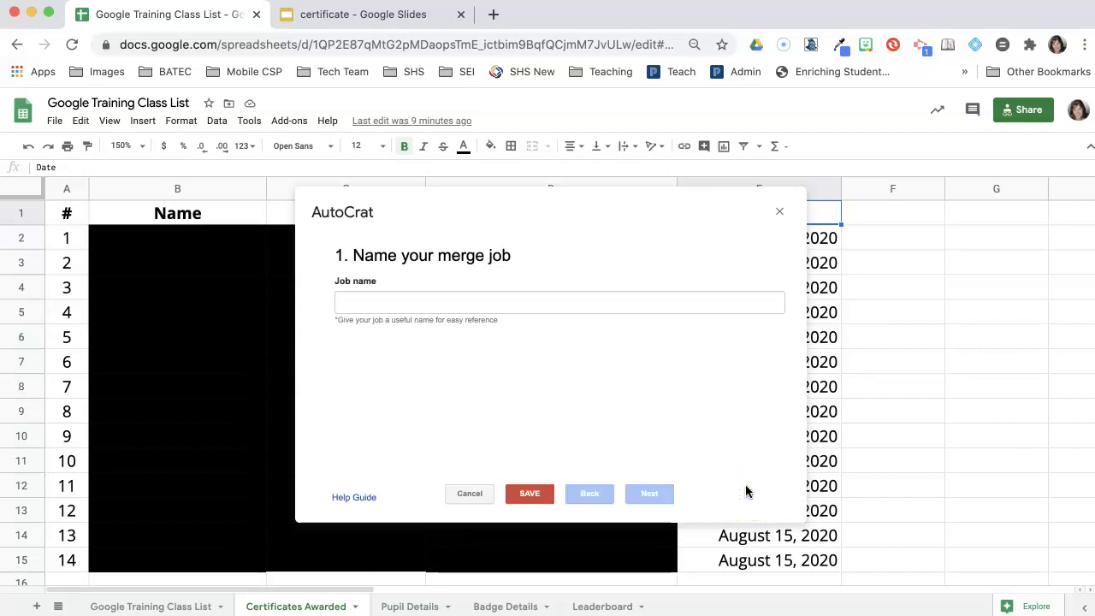
left_click(499, 306)
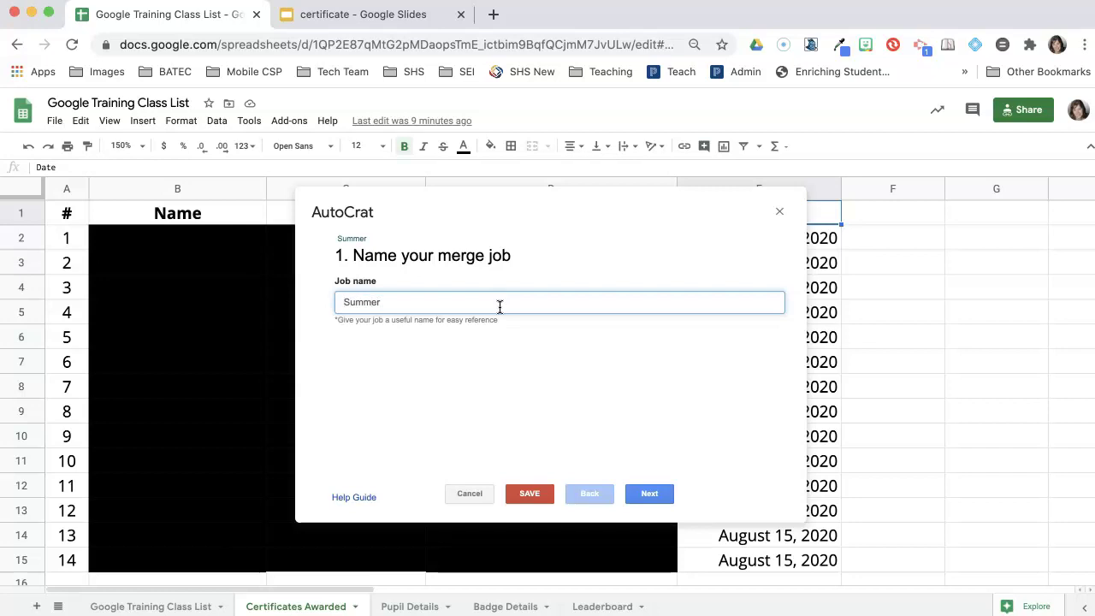
type("GI ")
type("oogle")
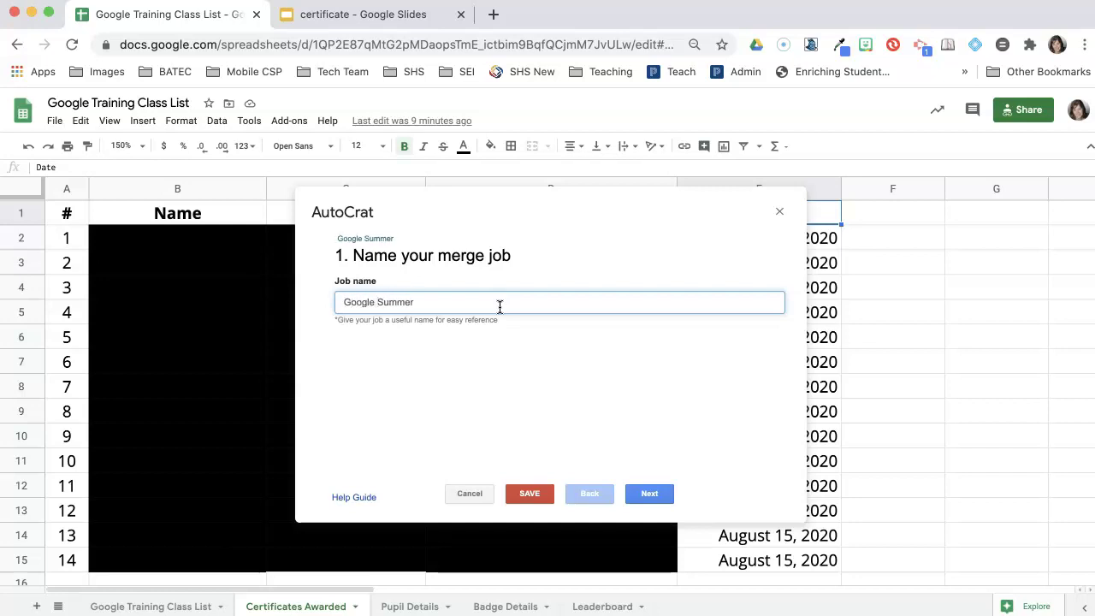
left_click(497, 303)
left_click(650, 494)
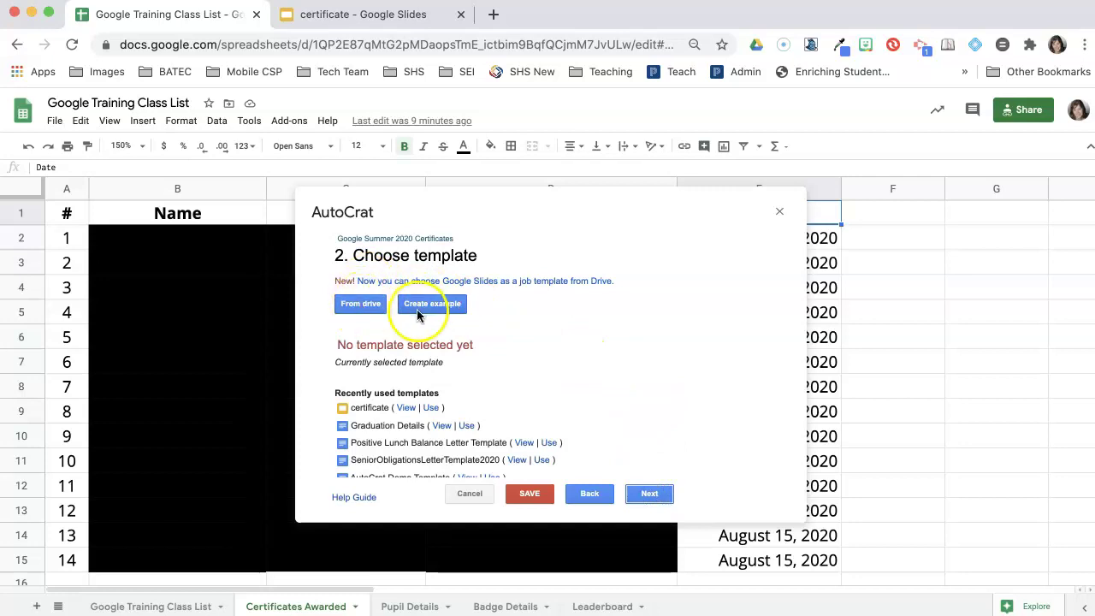
Step: Pick the 'certificate' Slides file from Drive as the template and advance to tag mapping
left_click(363, 305)
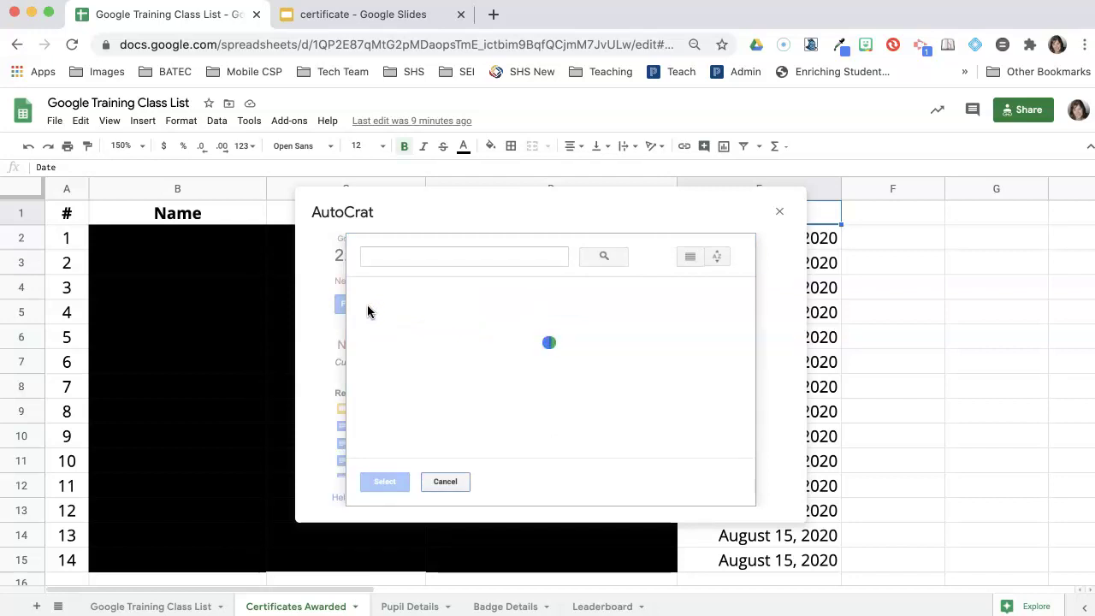
left_click(530, 360)
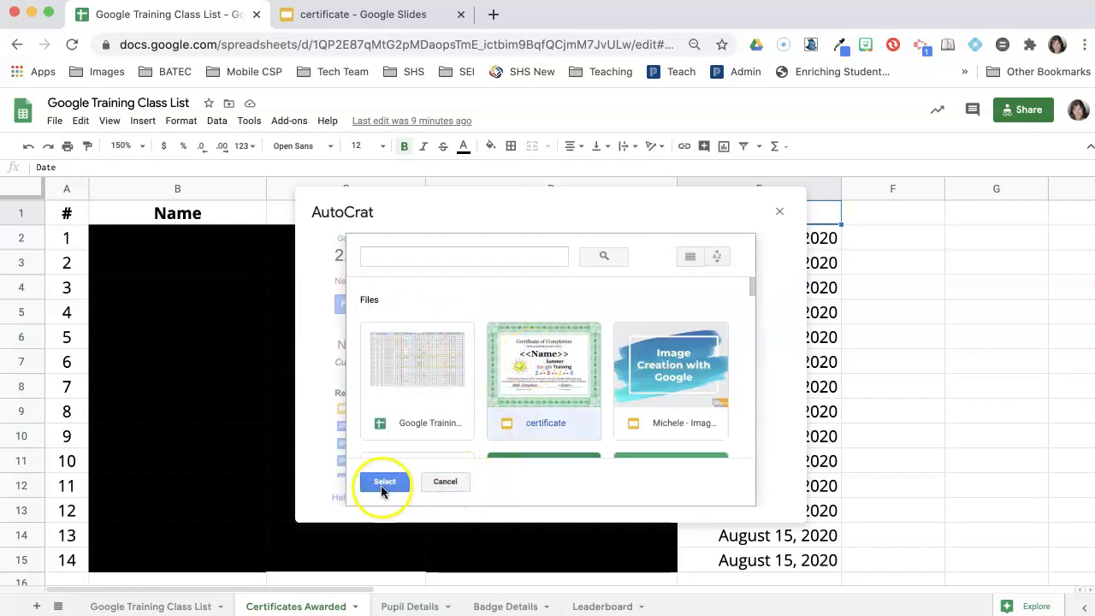
left_click(381, 482)
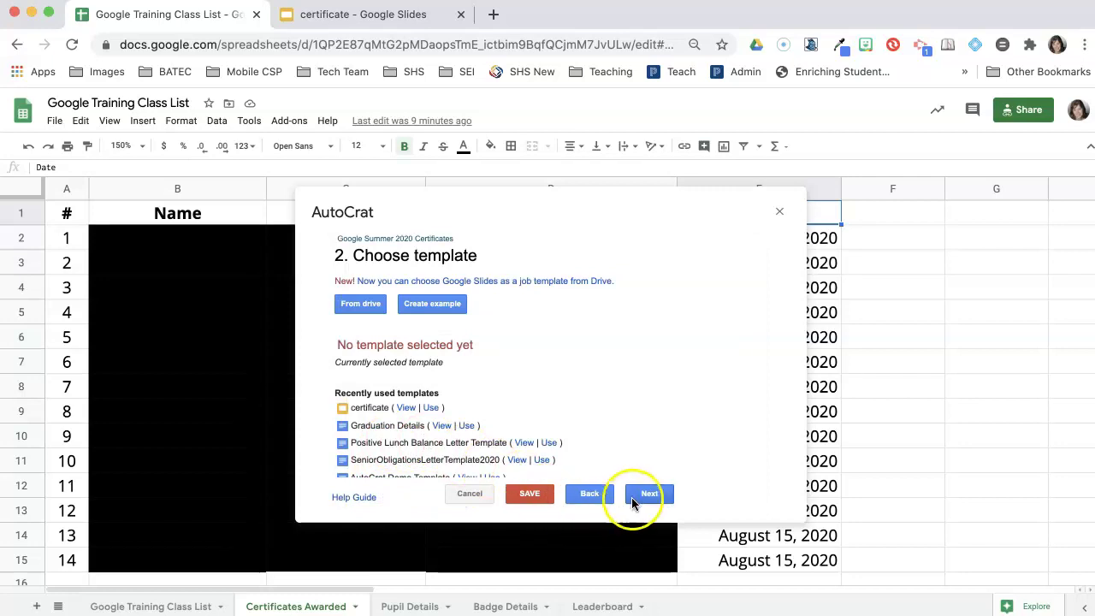
left_click(633, 496)
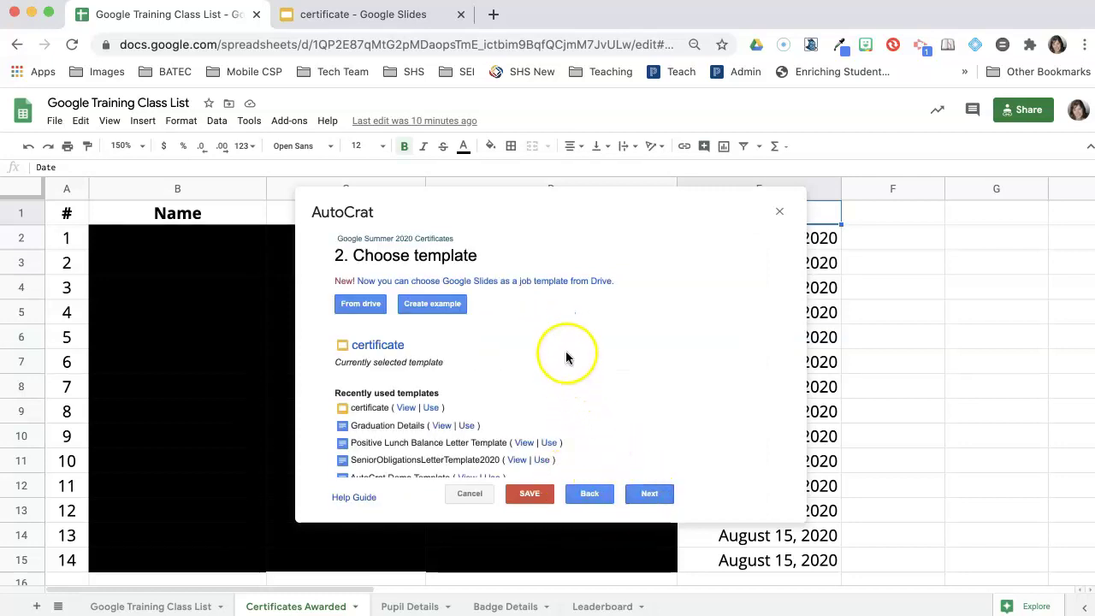
scroll(537, 346, "down", 2)
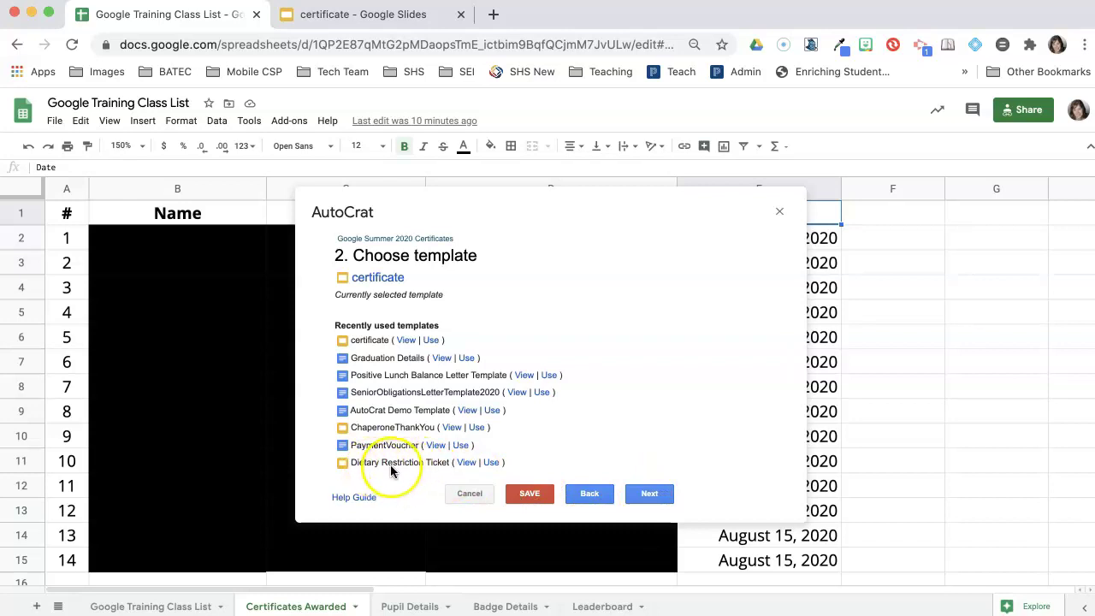
left_click(649, 496)
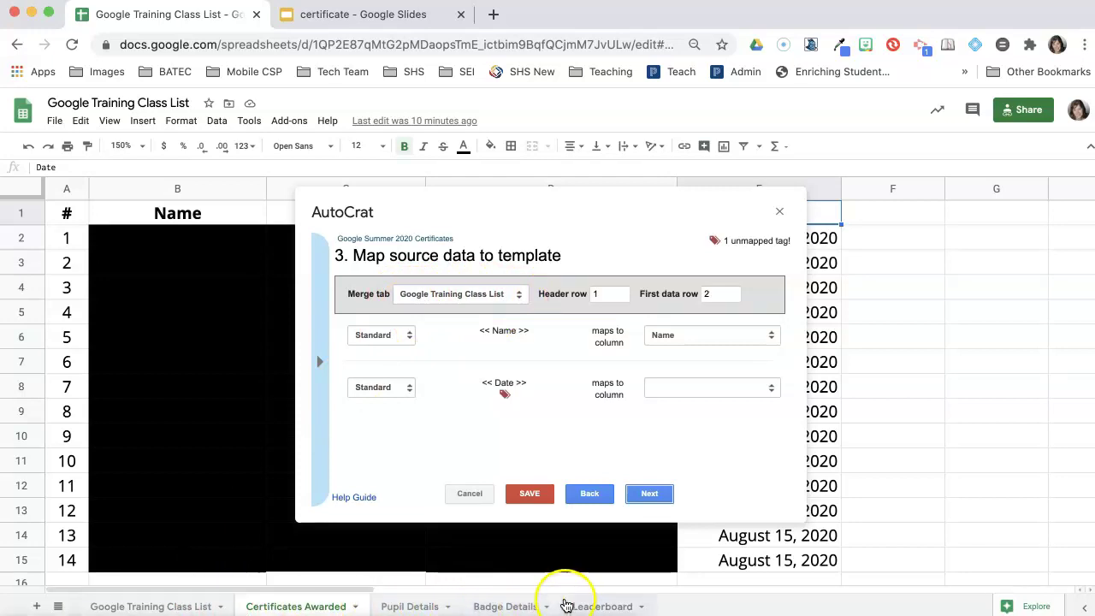
Step: Merge from the Certificates Awarded sheet, keeping <<Name>> and <<Date>> mapped to their matching columns
left_click(454, 291)
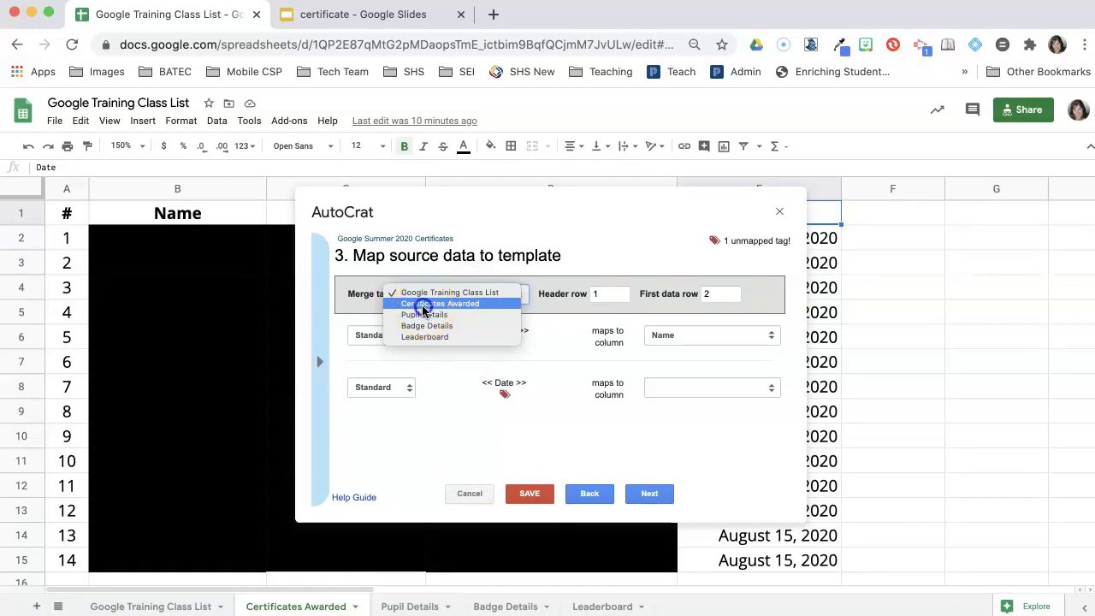
left_click(421, 306)
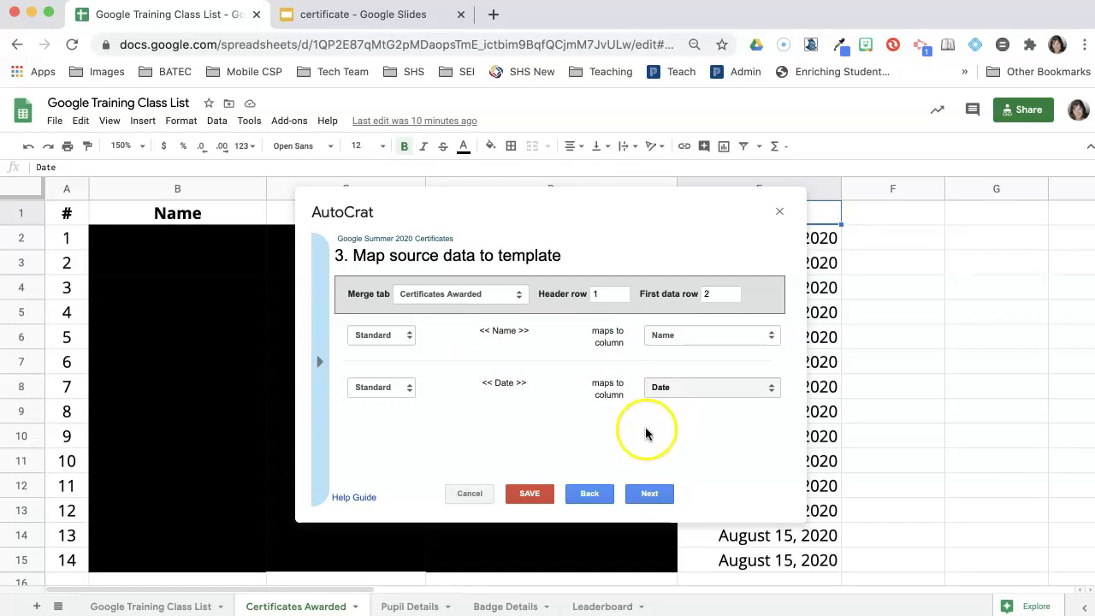
left_click(650, 494)
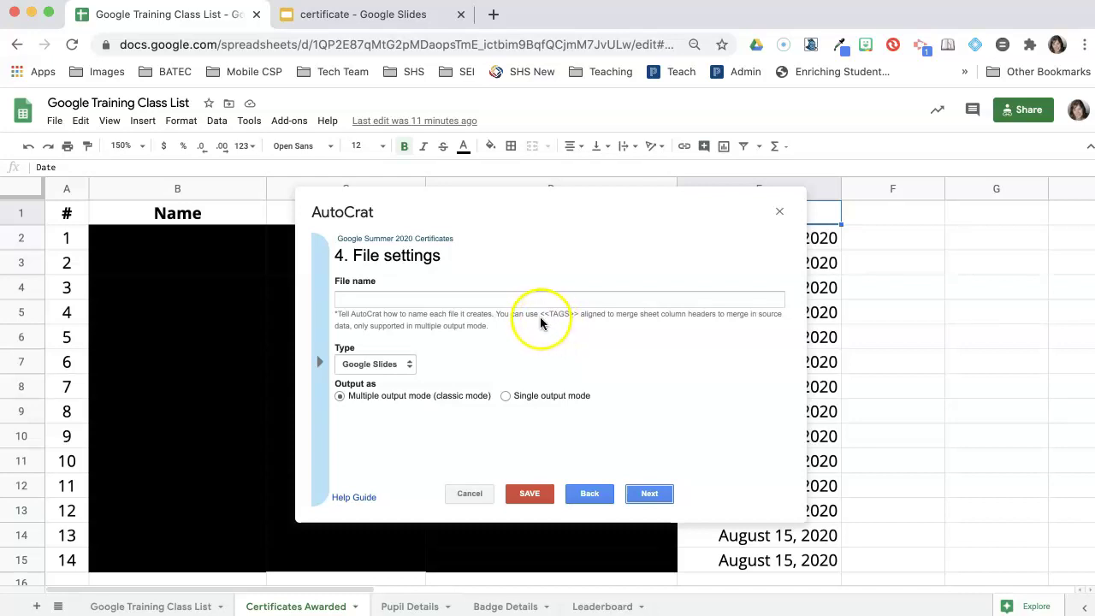
Step: Name each output file '<<Name>> Google Summer 2020 Certificate'
left_click(505, 301)
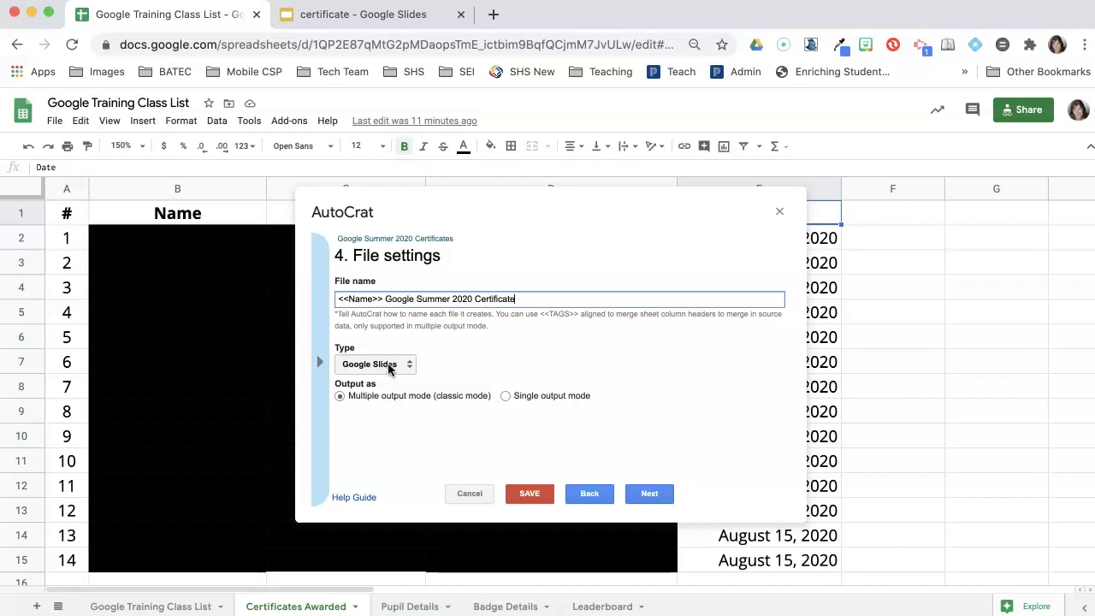
left_click(366, 369)
Step: Change the output file type to PDF, keeping Multiple output mode
left_click(395, 366)
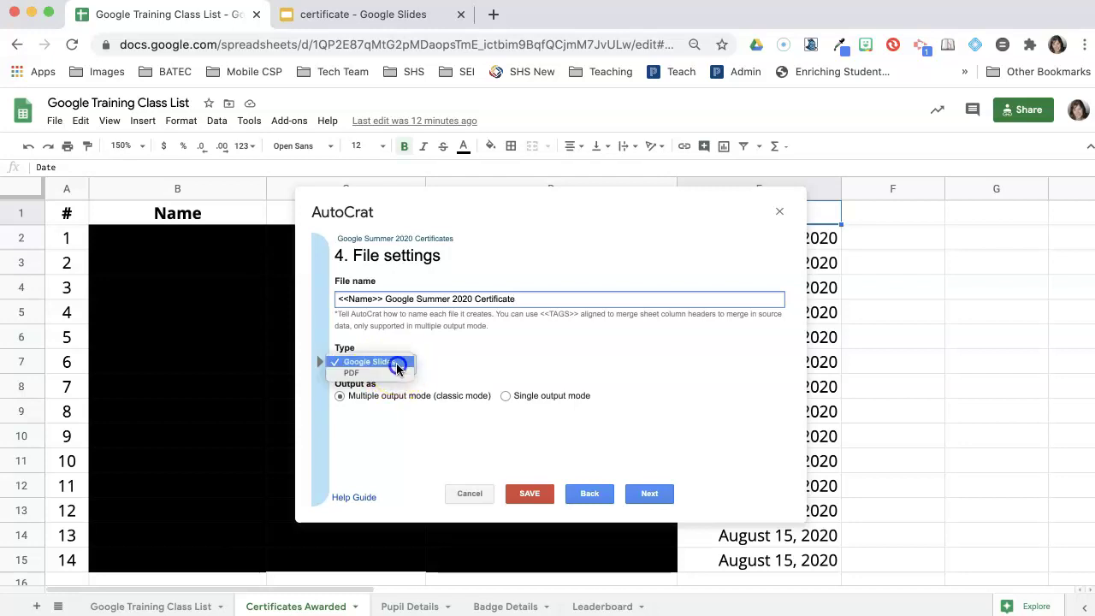
left_click(392, 372)
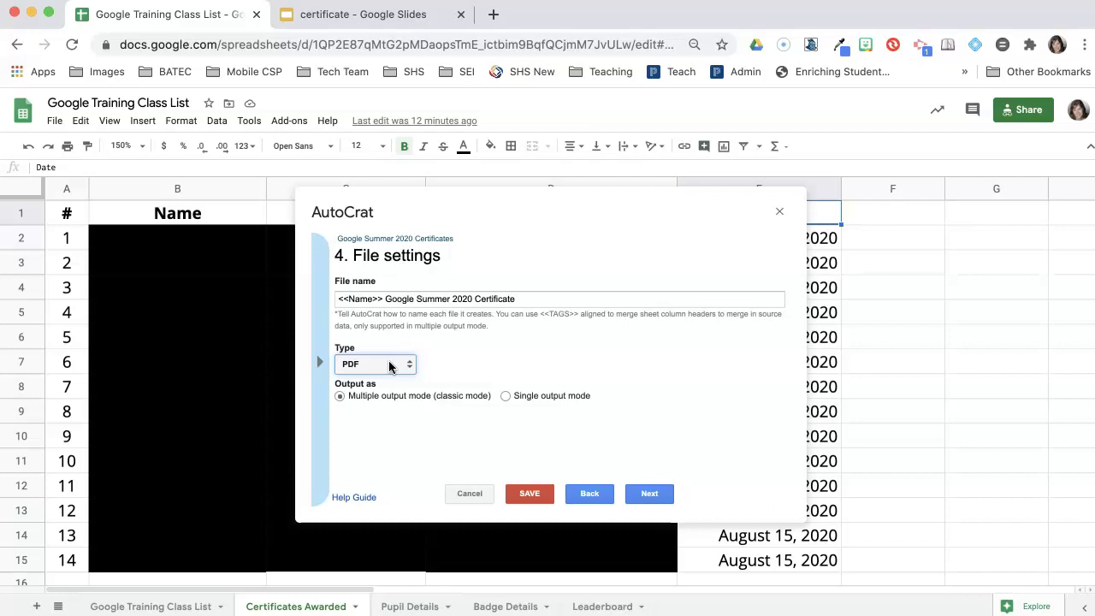
left_click(369, 370)
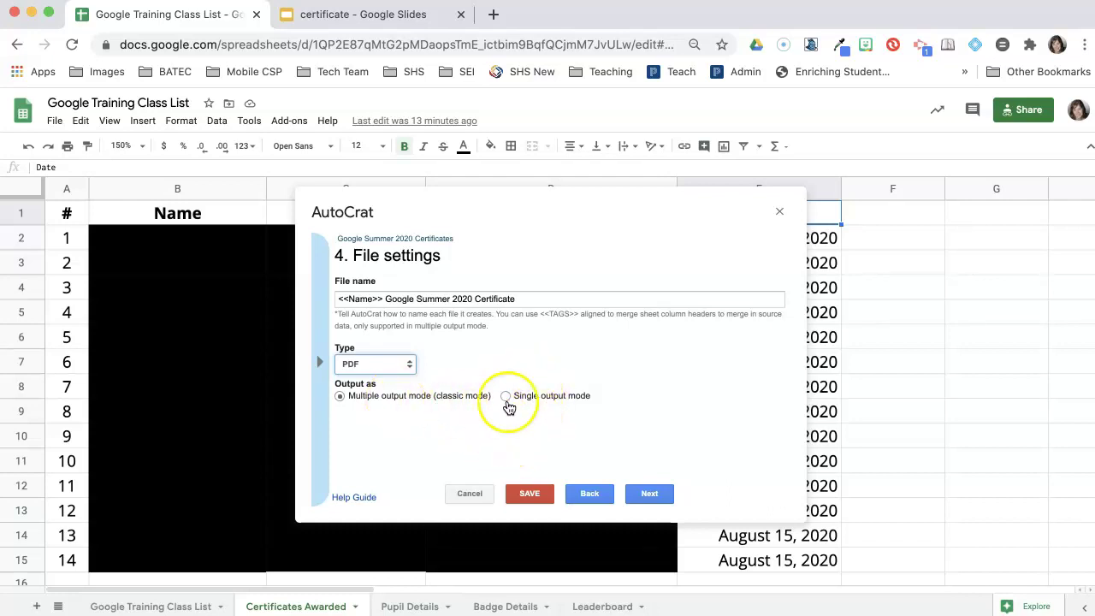
Step: Keep the Certificates destination folder and skip dynamic folder references and merge conditions
left_click(655, 497)
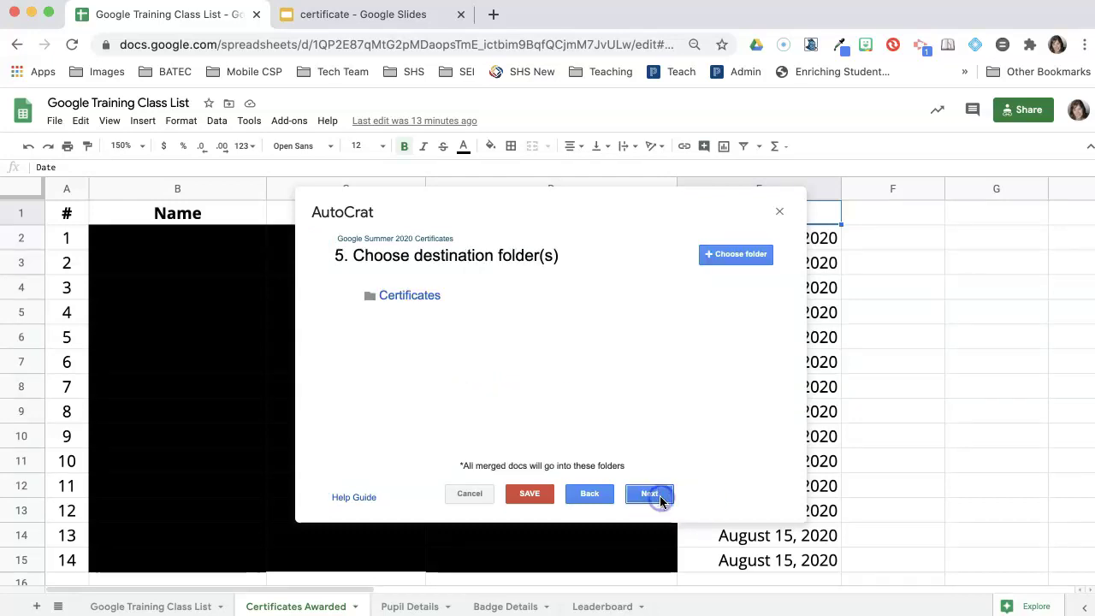
mouse_move(402, 303)
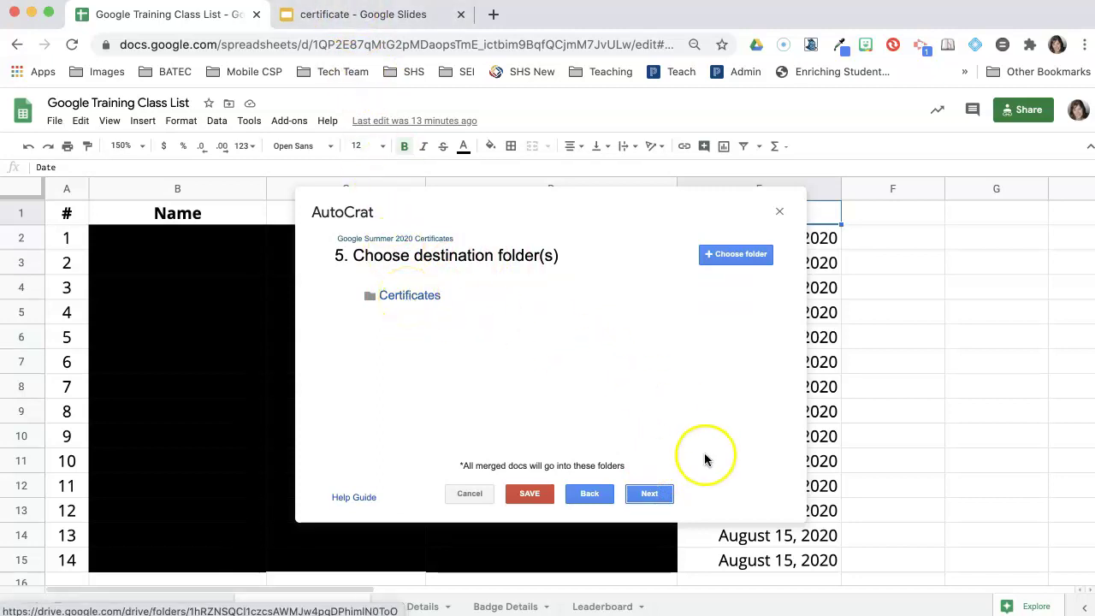
left_click(650, 494)
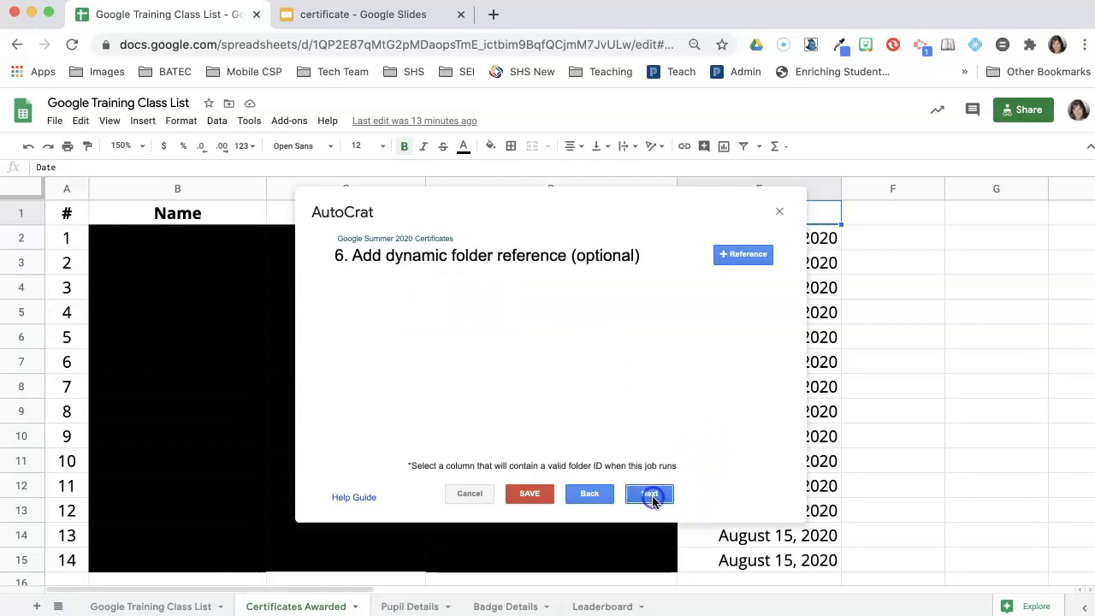
left_click(646, 496)
left_click(648, 497)
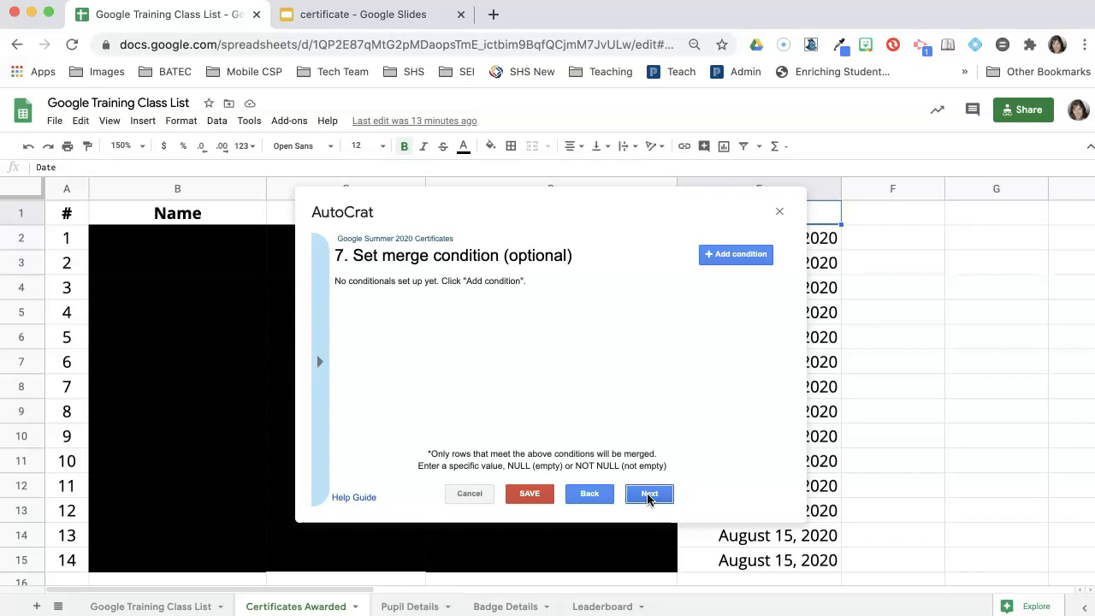
left_click(650, 495)
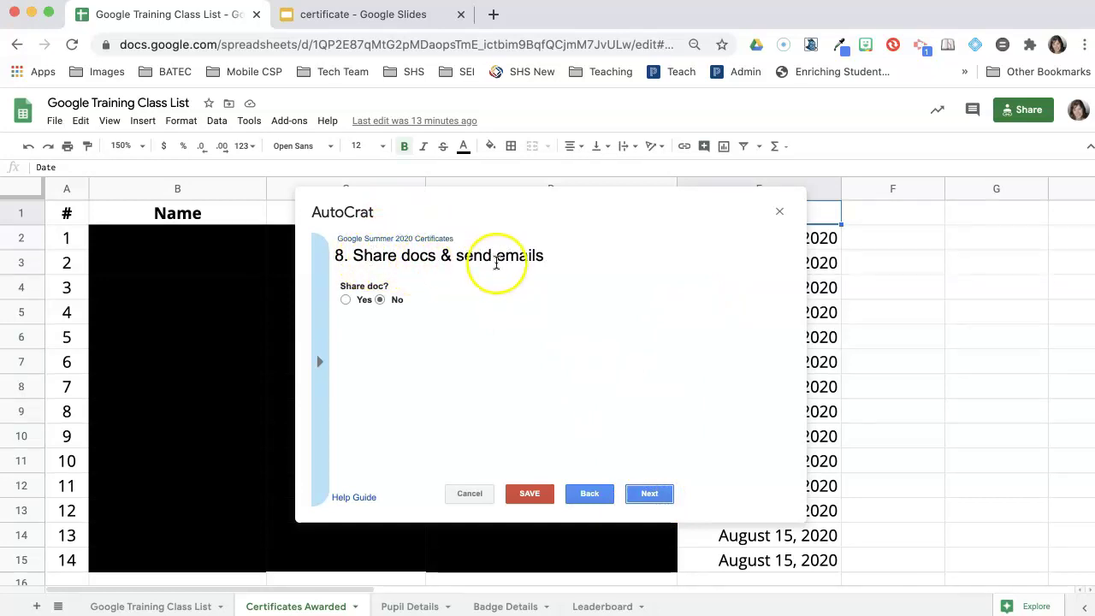
Step: Turn on sharing for each merged certificate
left_click(345, 300)
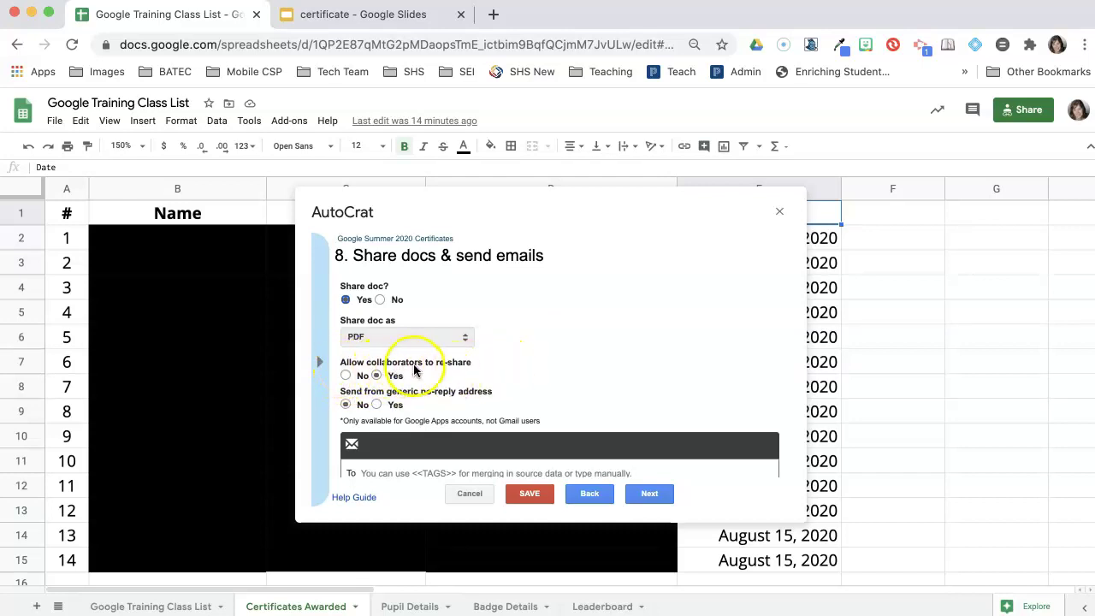
scroll(453, 373, "down", 3)
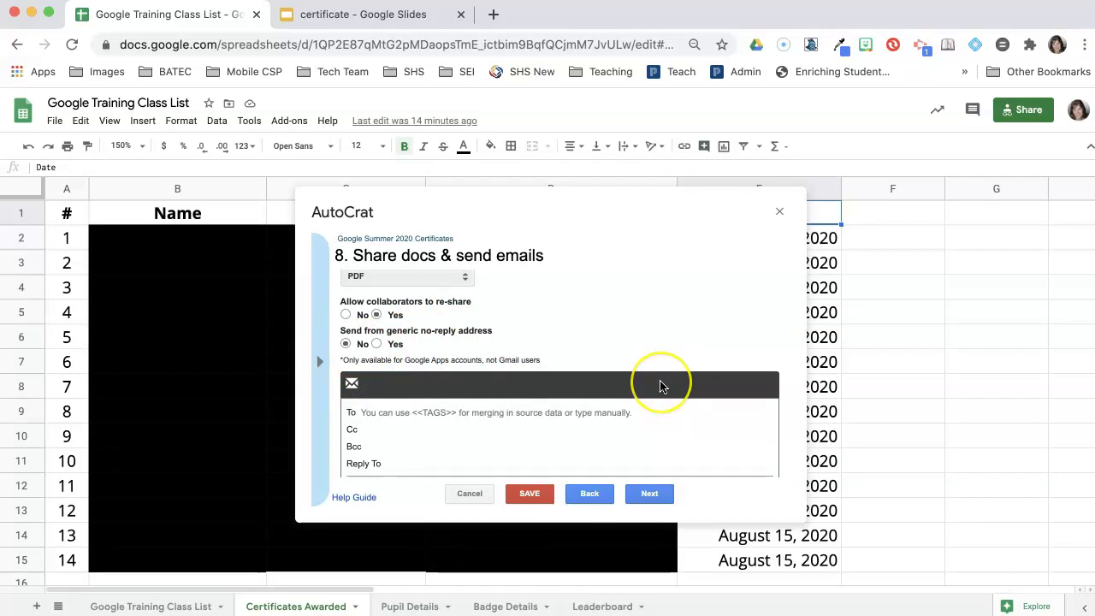
scroll(659, 387, "down", 1)
scroll(659, 388, "down", 2)
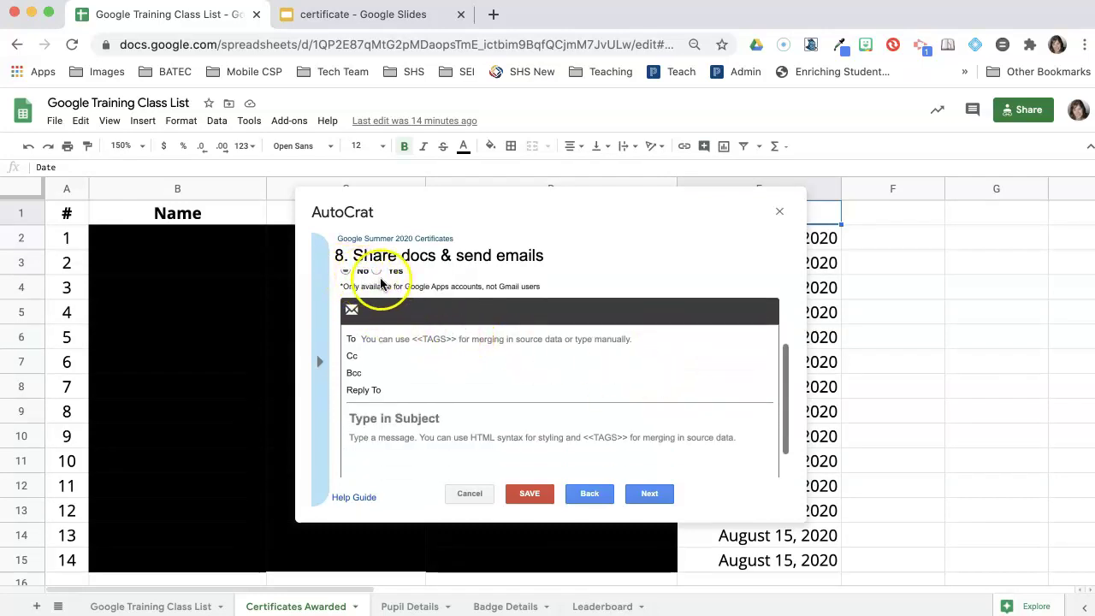
Step: Address the email to <<email>> and enter the sender's own e-mail address as Reply To
left_click(370, 344)
type("<<email>>")
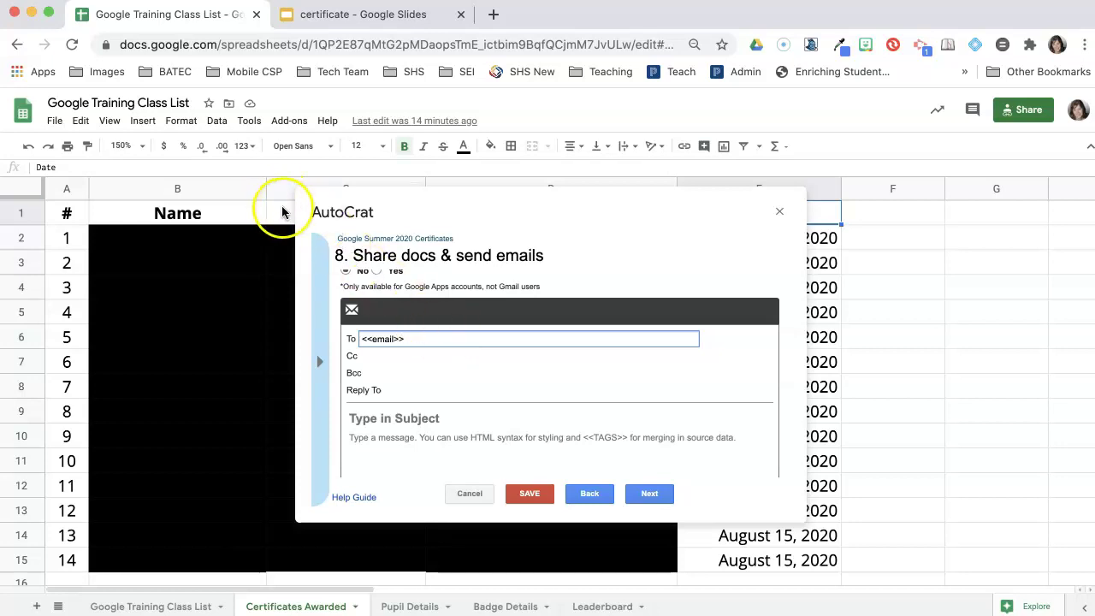
left_click(411, 390)
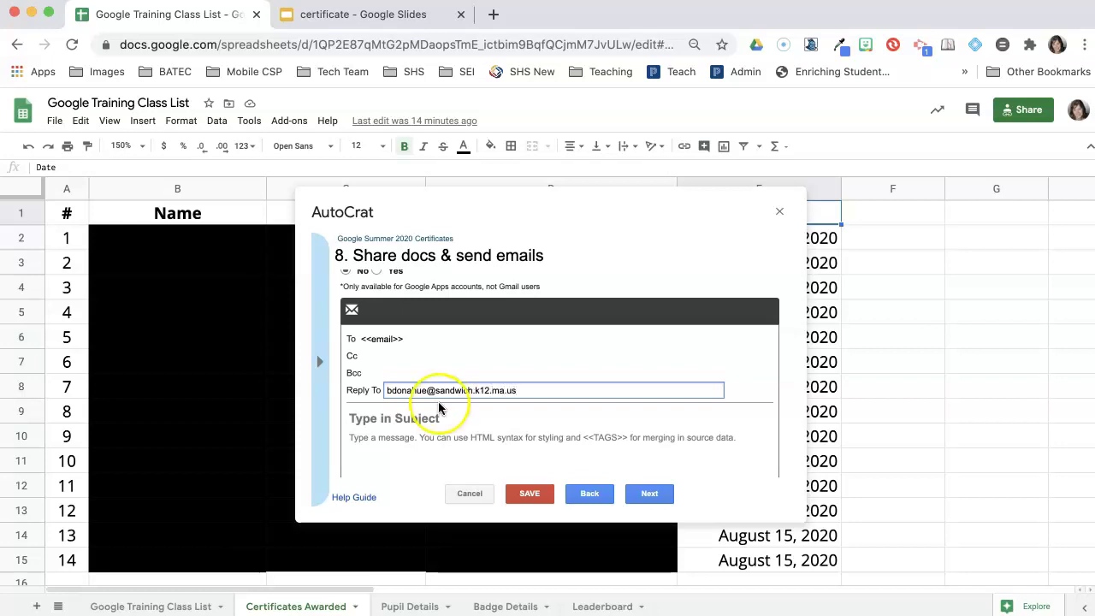
left_click(420, 419)
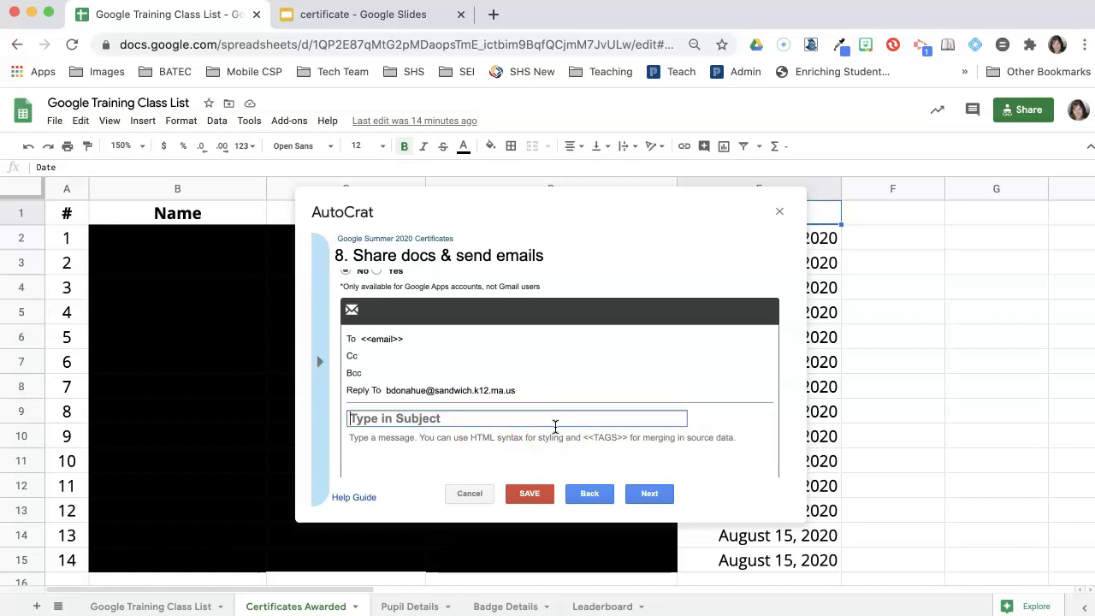
Step: Type a <<First Name>> subject for Google Summer 2020, replacing 'you' with 'Contratulations on'
type("<<")
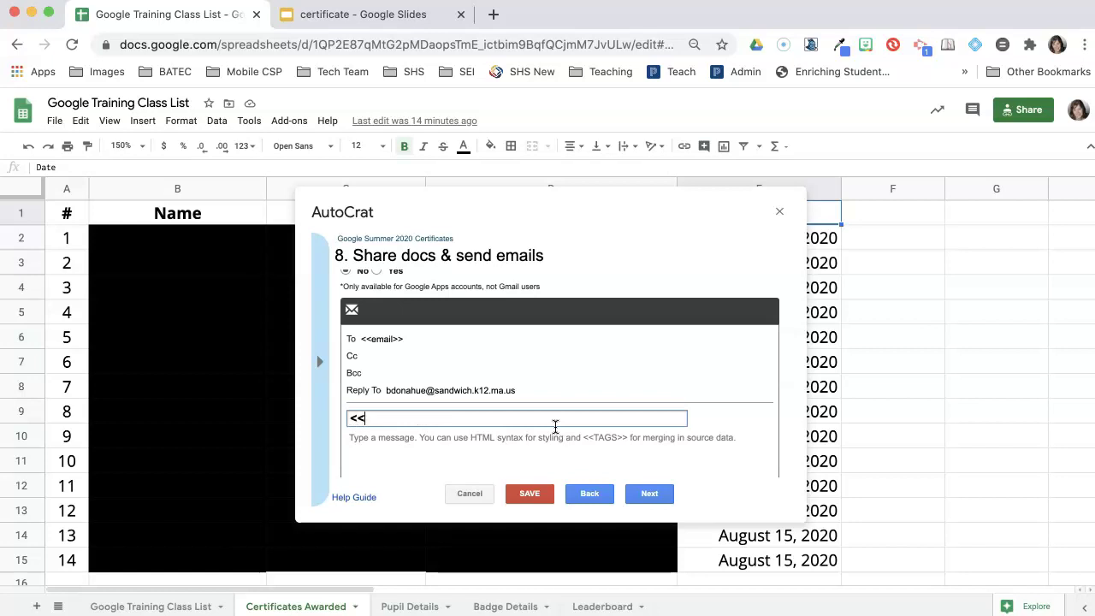
type("First Name>> you ear")
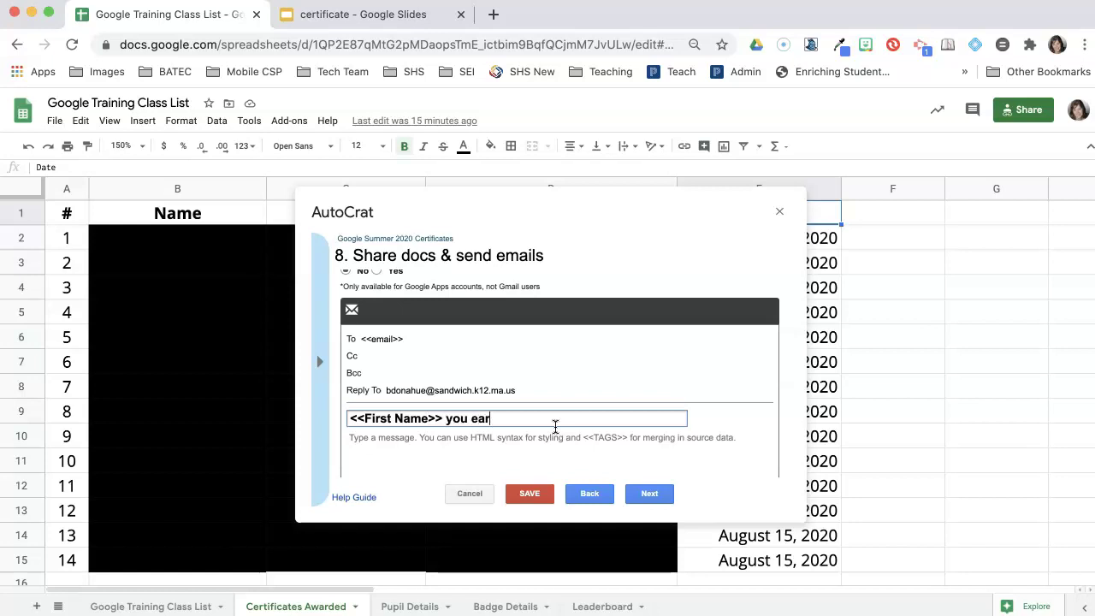
type("ned your certificate for Google Summer 2002")
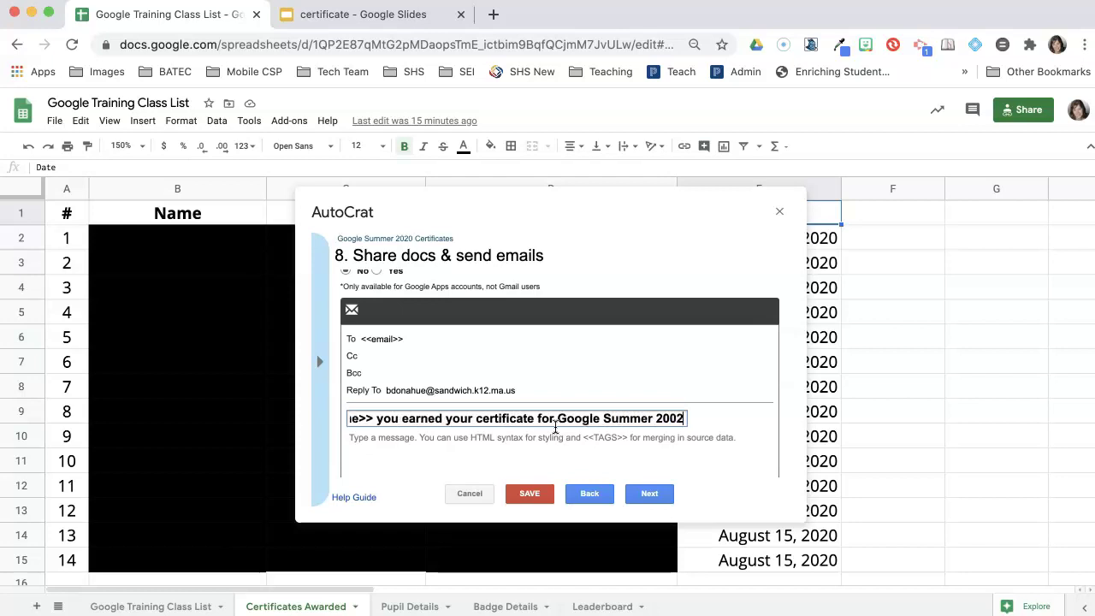
type("!")
key("BackSpace")
key("BackSpace")
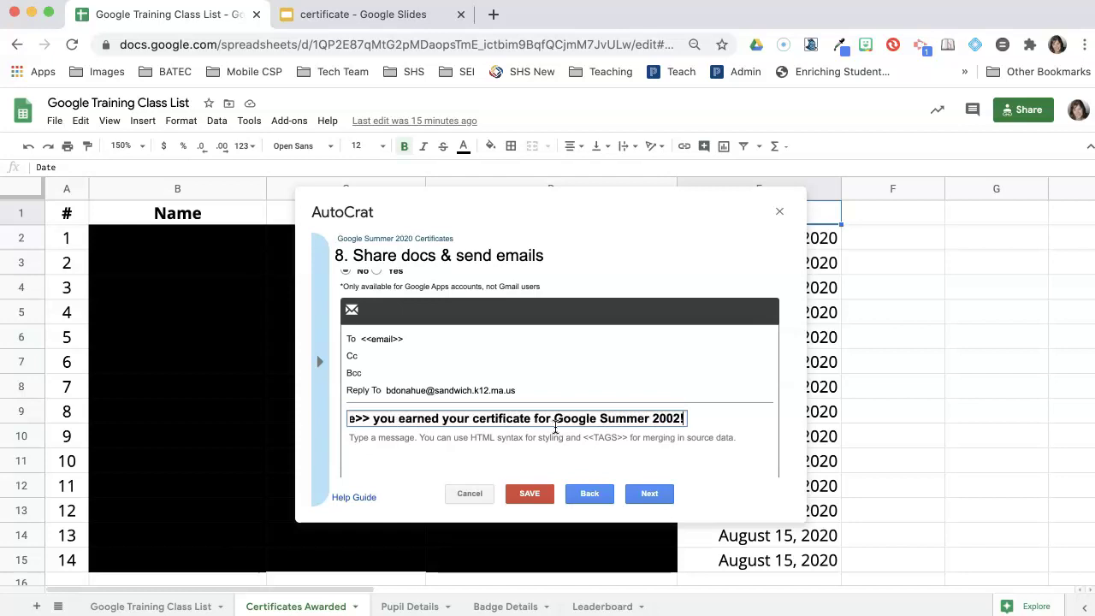
type("20")
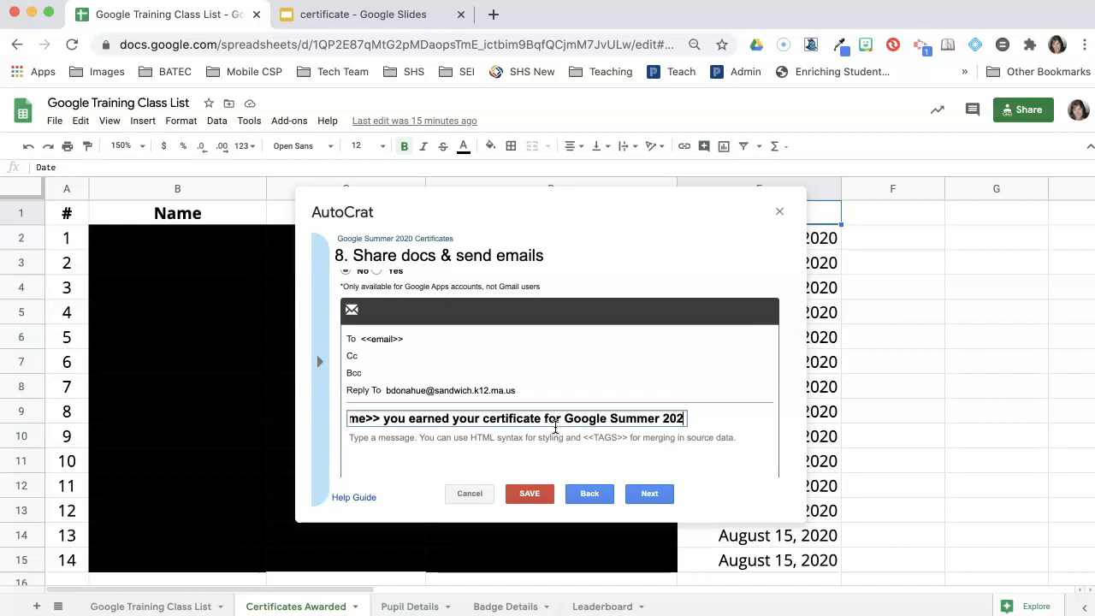
type("!")
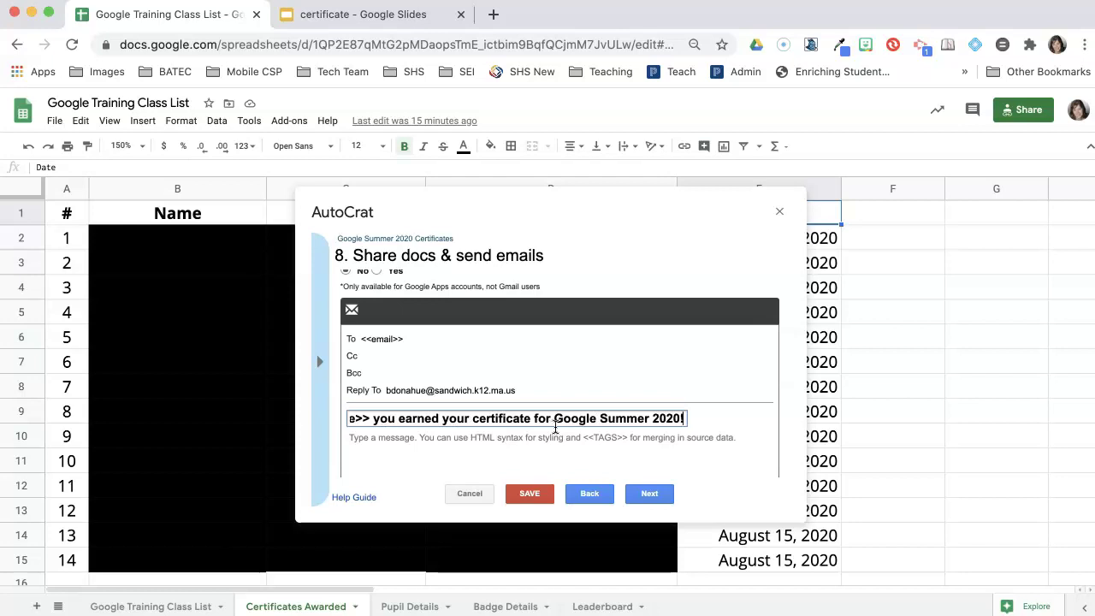
left_click(374, 419)
double_click(377, 418)
type("Contr")
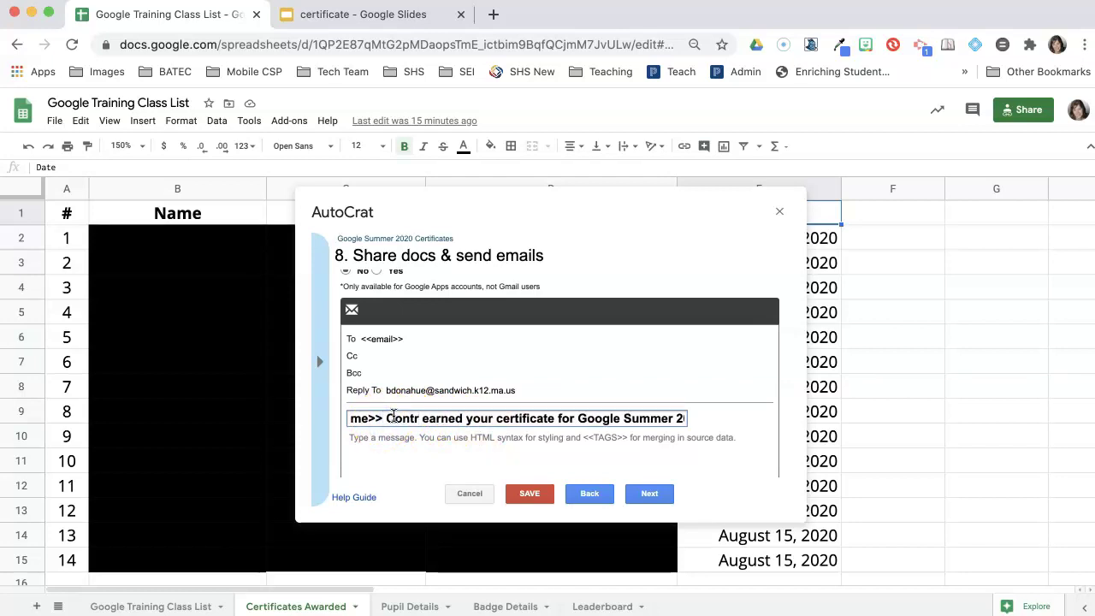
type("atulations o")
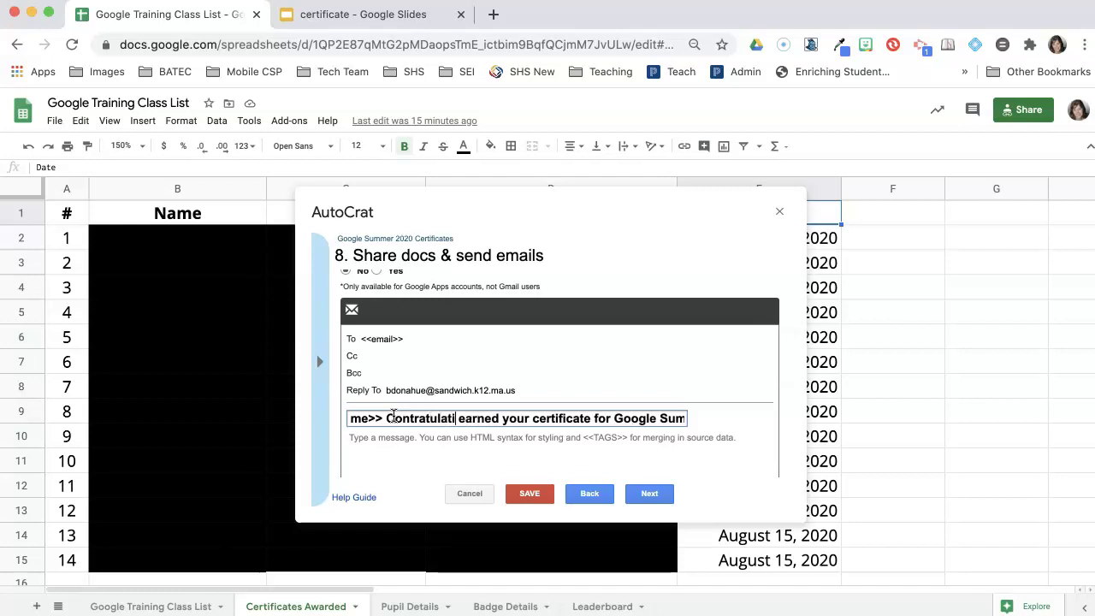
type("n")
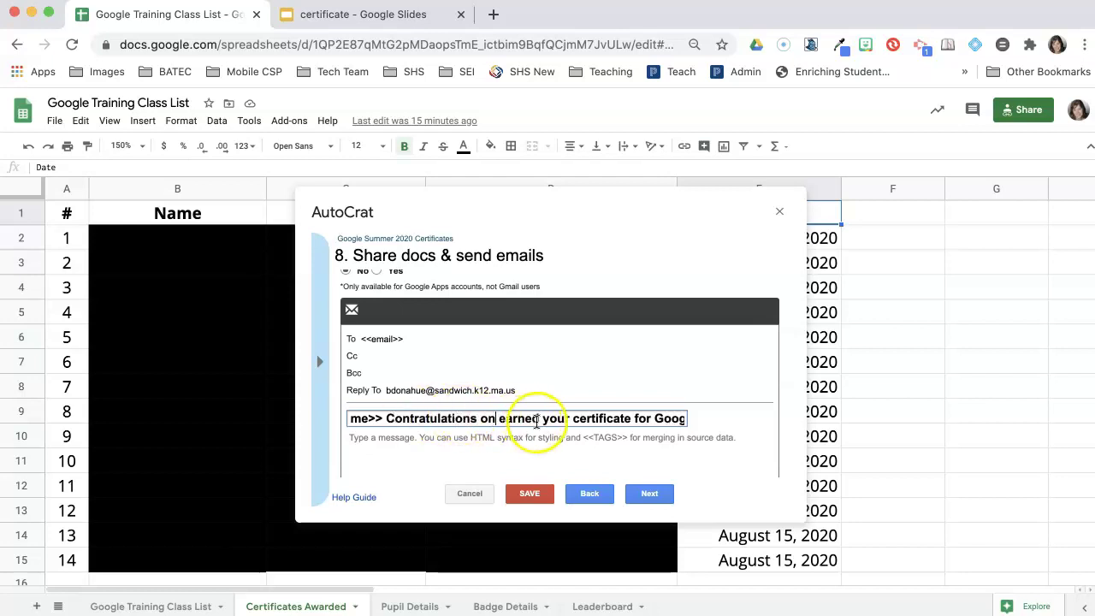
Step: Change 'earned' to 'earning', lowercase the 'c', and add a comma after the name tag
left_click(541, 419)
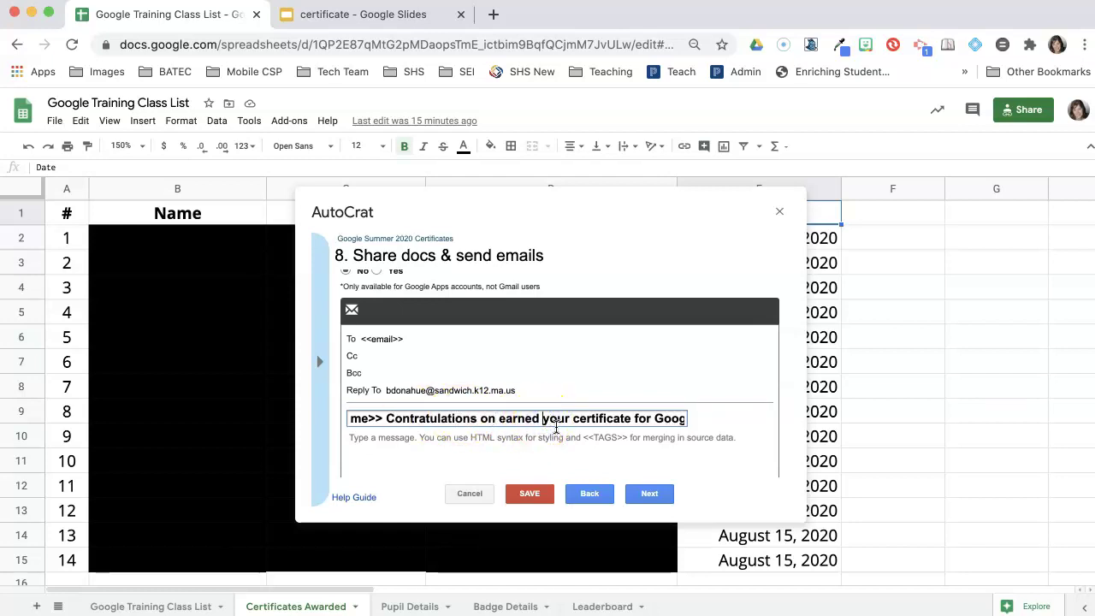
key("BackSpace")
key("BackSpace")
type("ing")
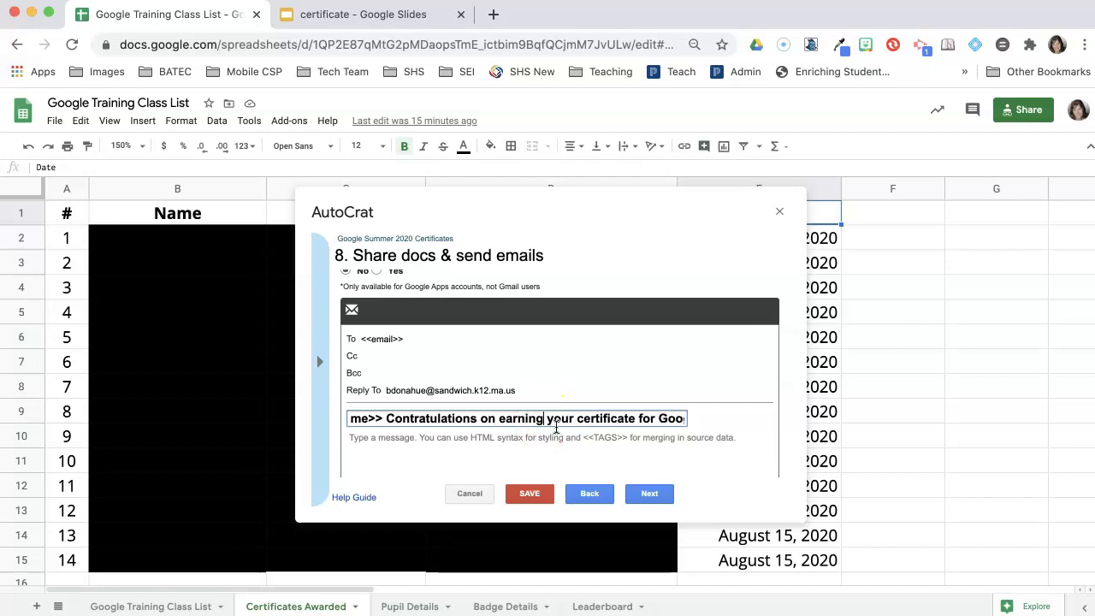
left_click(631, 417)
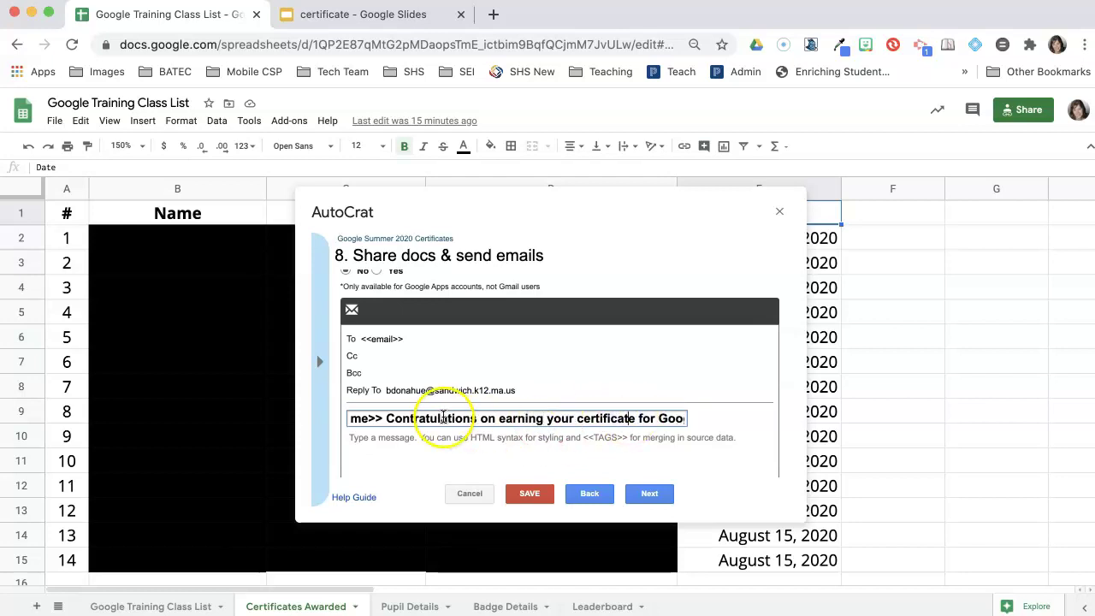
left_click(390, 419)
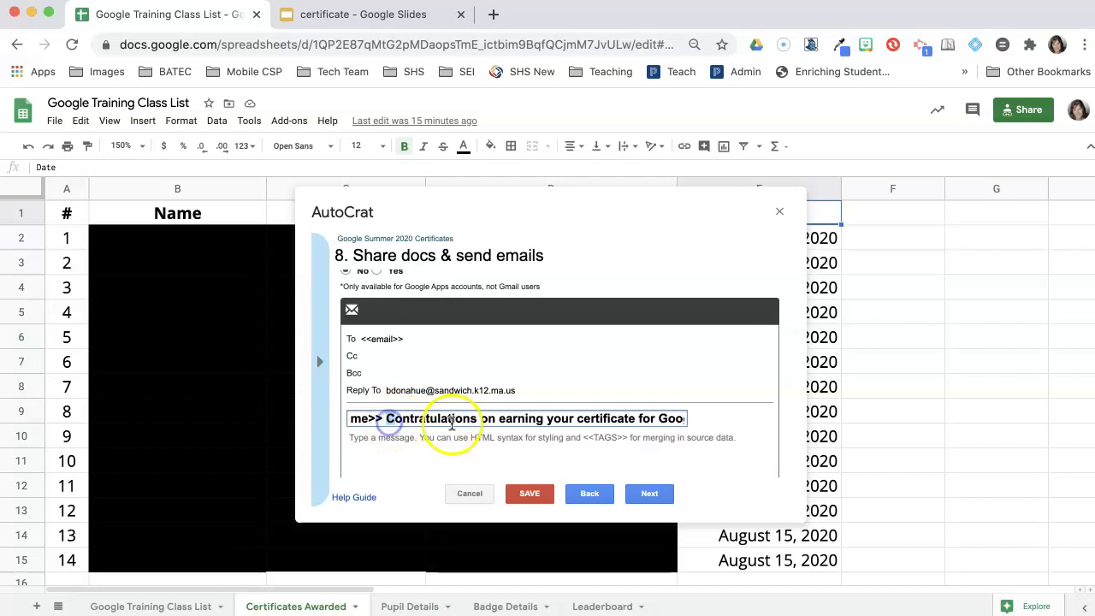
key("Delete")
type("c")
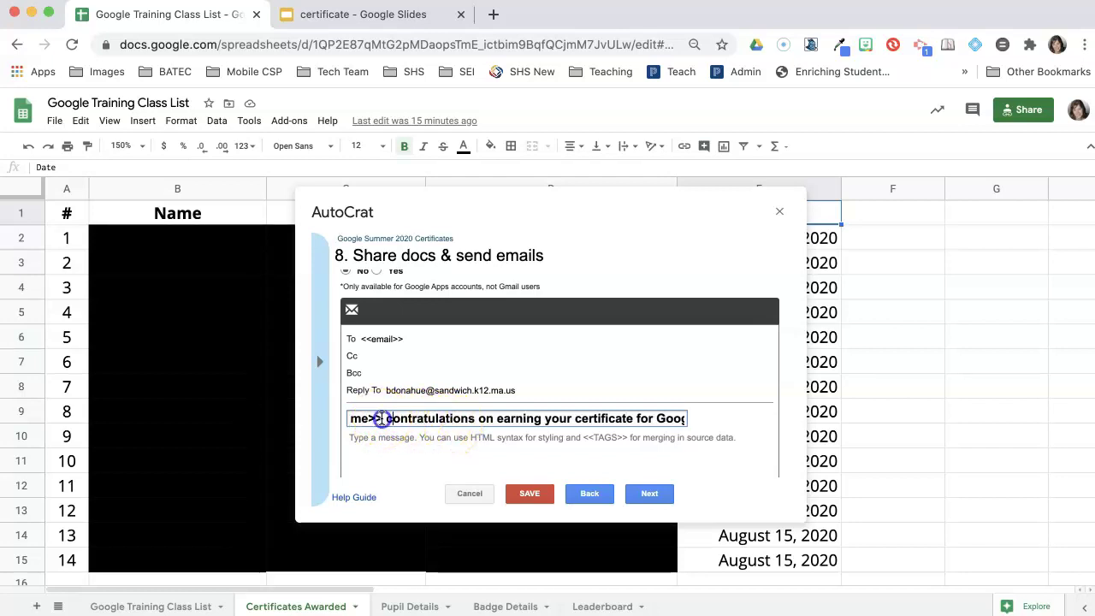
key("Left")
type(",")
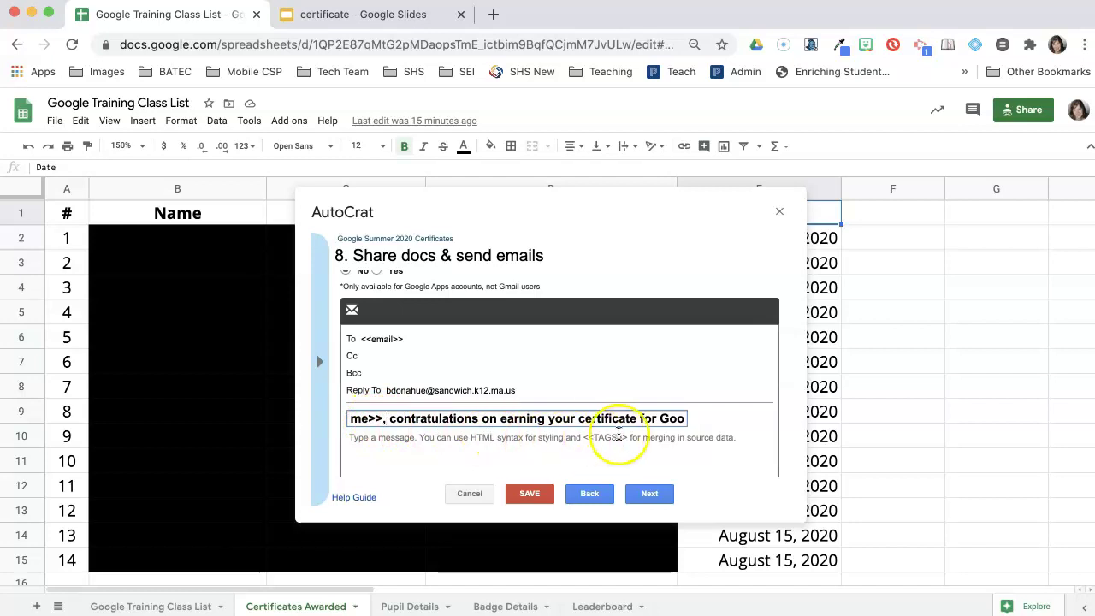
key("Right")
key("Right")
key("Right")
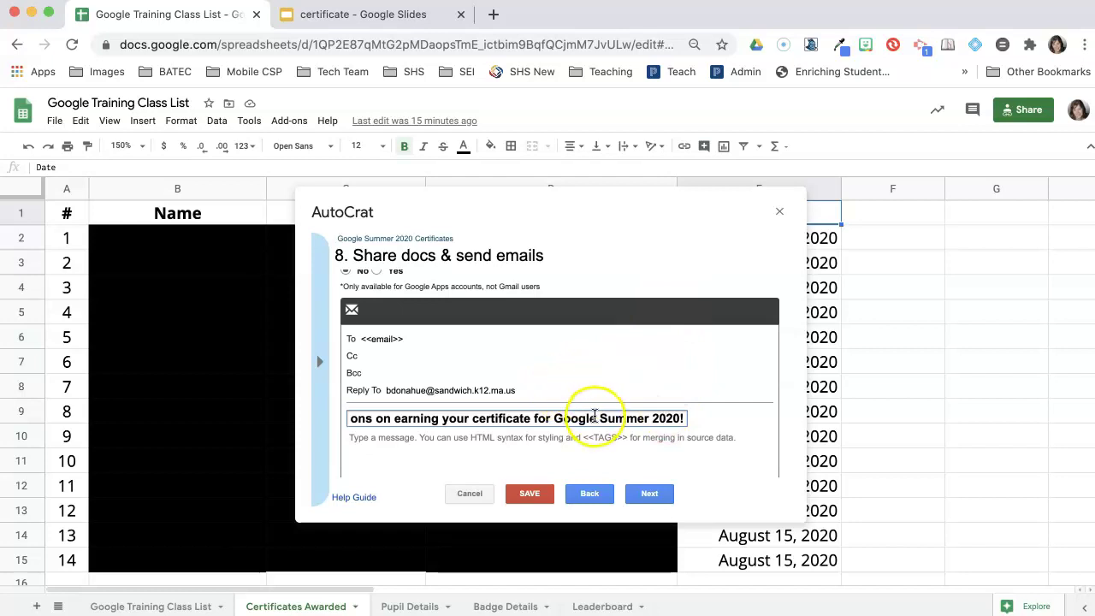
scroll(594, 454, "down", 1)
Step: Write a personalised congratulations message body, then move on to job triggers
left_click(386, 412)
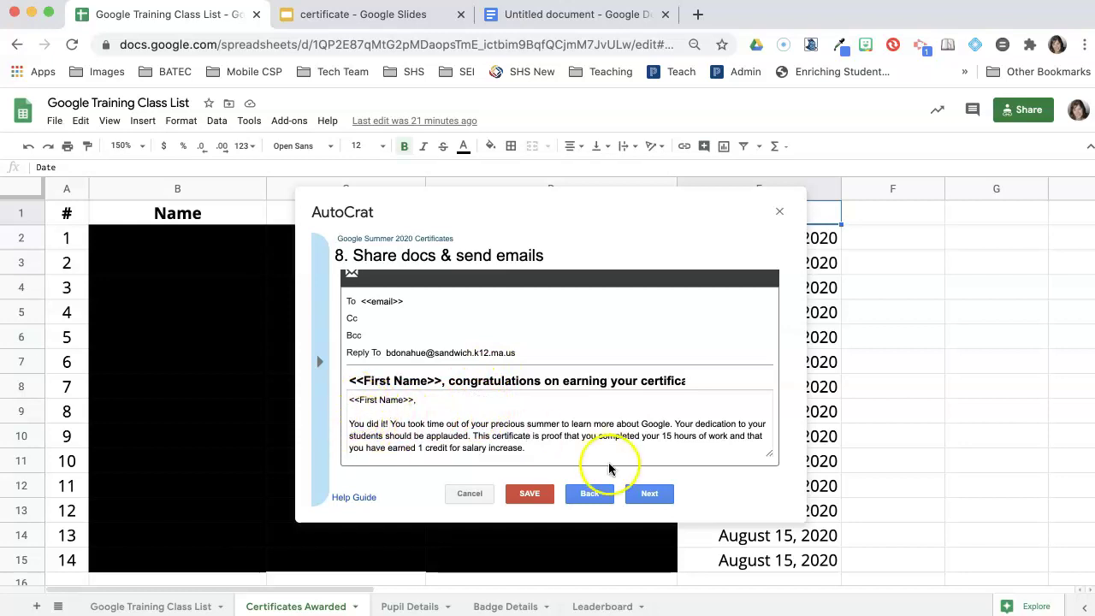
left_click(647, 494)
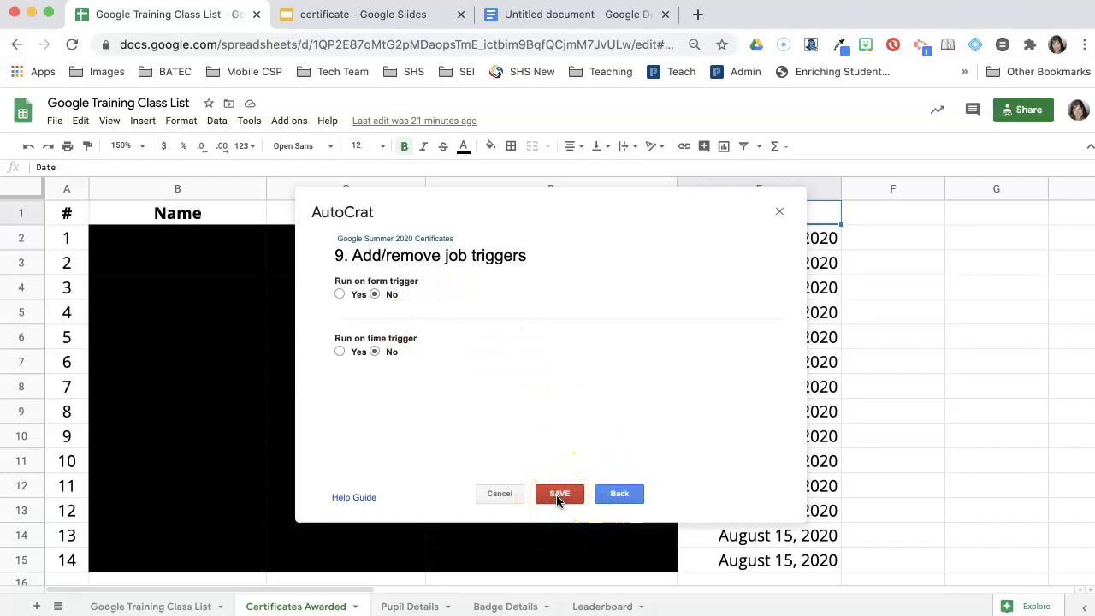
Step: Save the Google Summer 2020 Certificates job with form and time triggers left at No
left_click(557, 496)
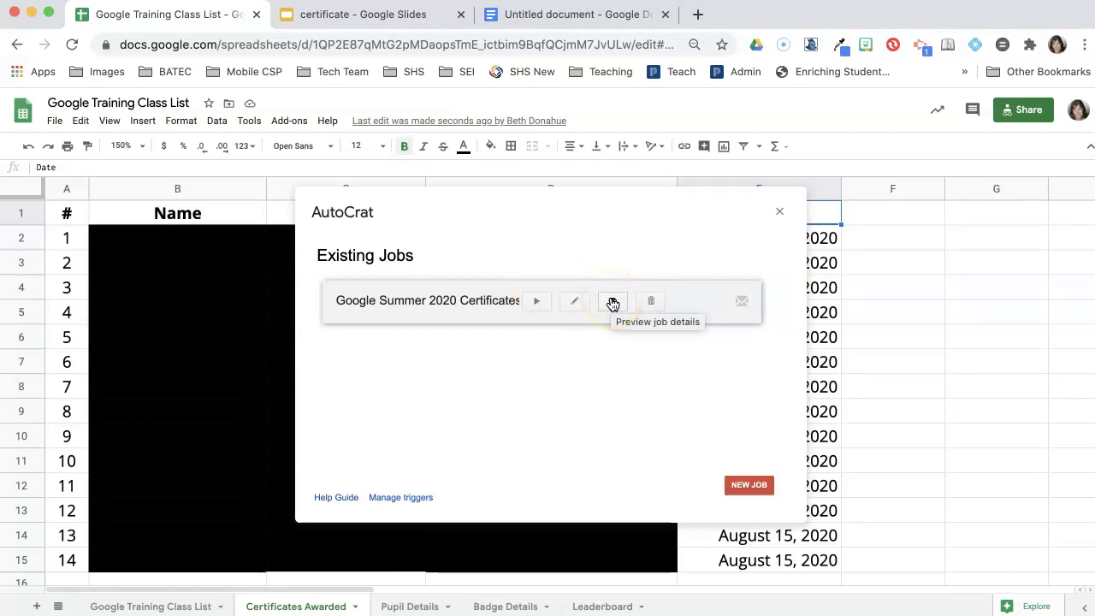
Step: Run the Google Summer 2020 Certificates job so merged document IDs and links fill new columns
left_click(535, 302)
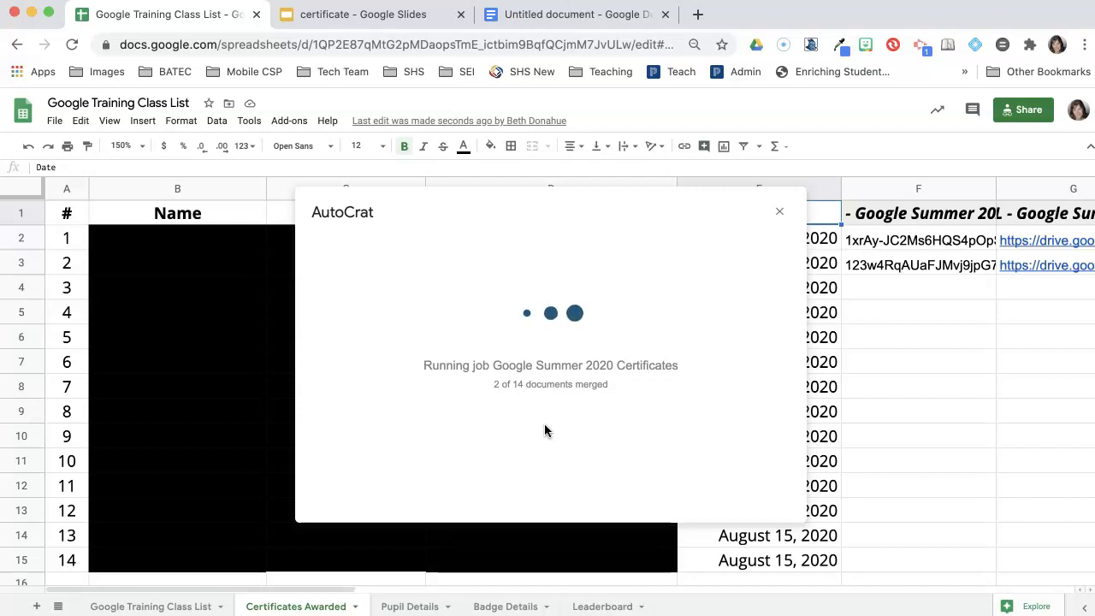
mouse_move(1041, 245)
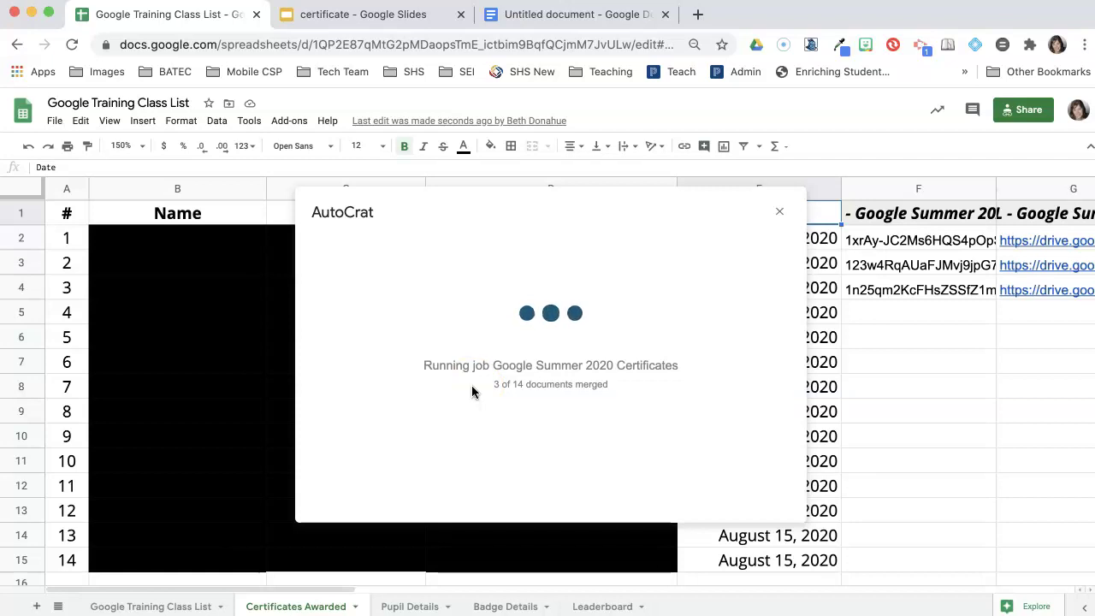
Step: Scroll through the sent congratulations email down to its attached certificate PDF
scroll(643, 420, "up", 3)
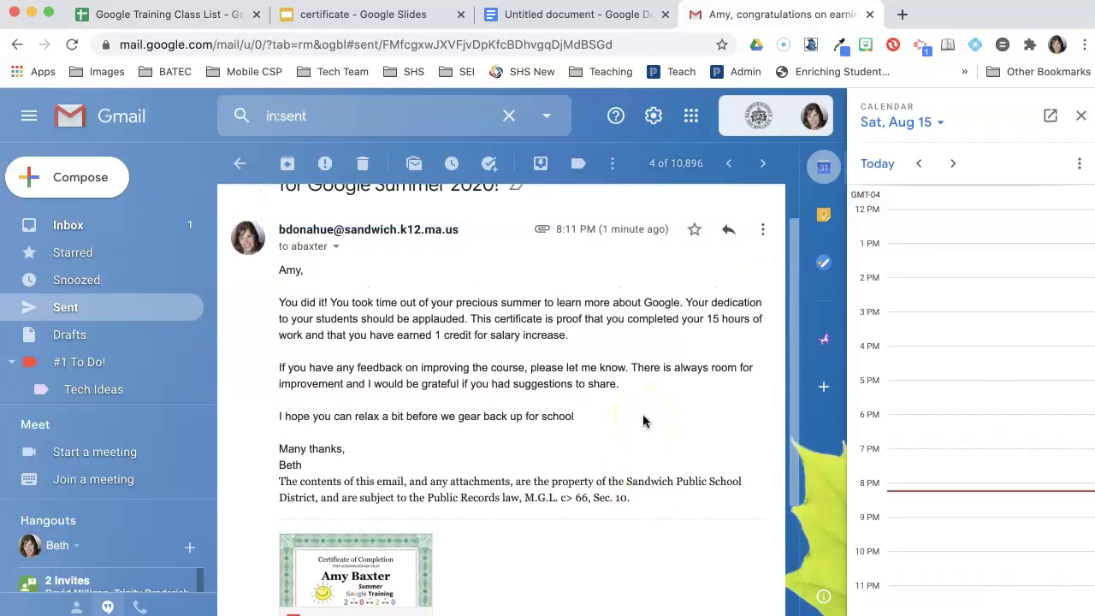
scroll(643, 420, "up", 2)
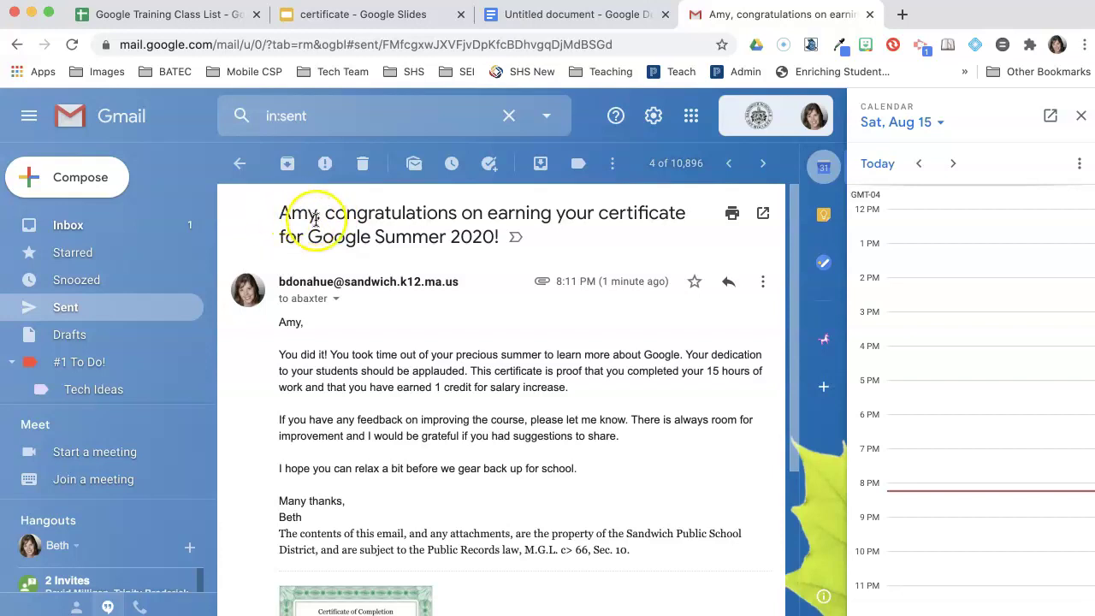
scroll(428, 393, "down", 2)
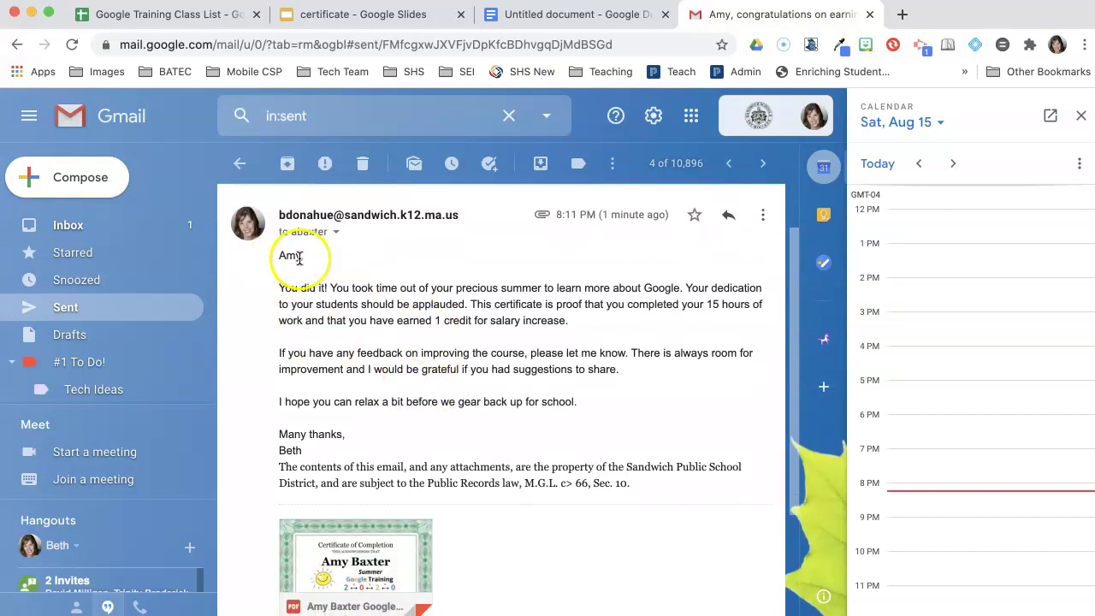
scroll(411, 347, "down", 1)
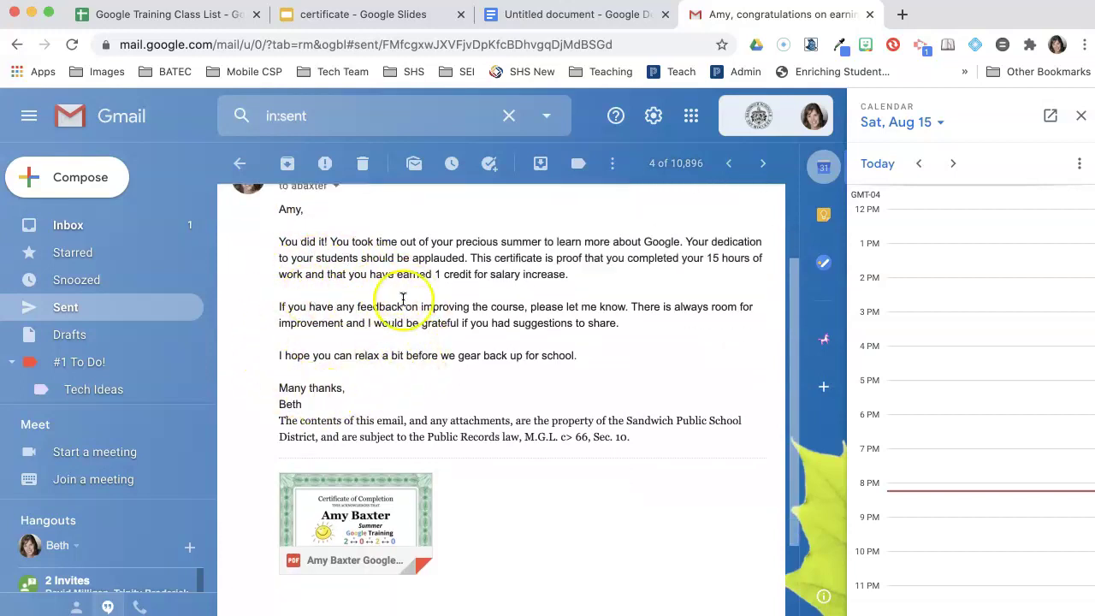
scroll(502, 489, "down", 1)
scroll(501, 489, "down", 2)
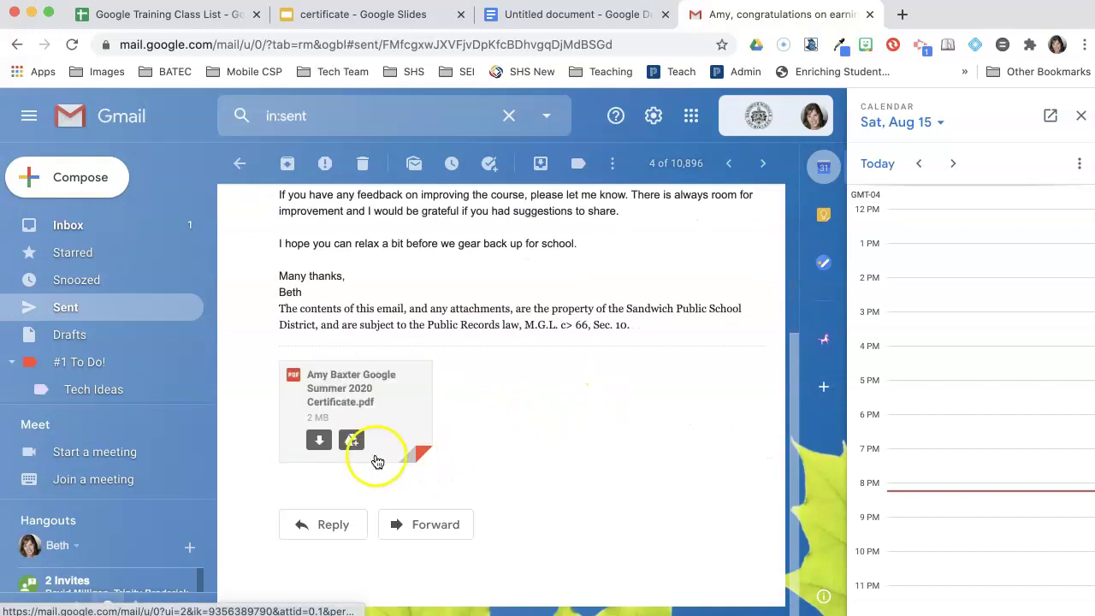
mouse_move(368, 411)
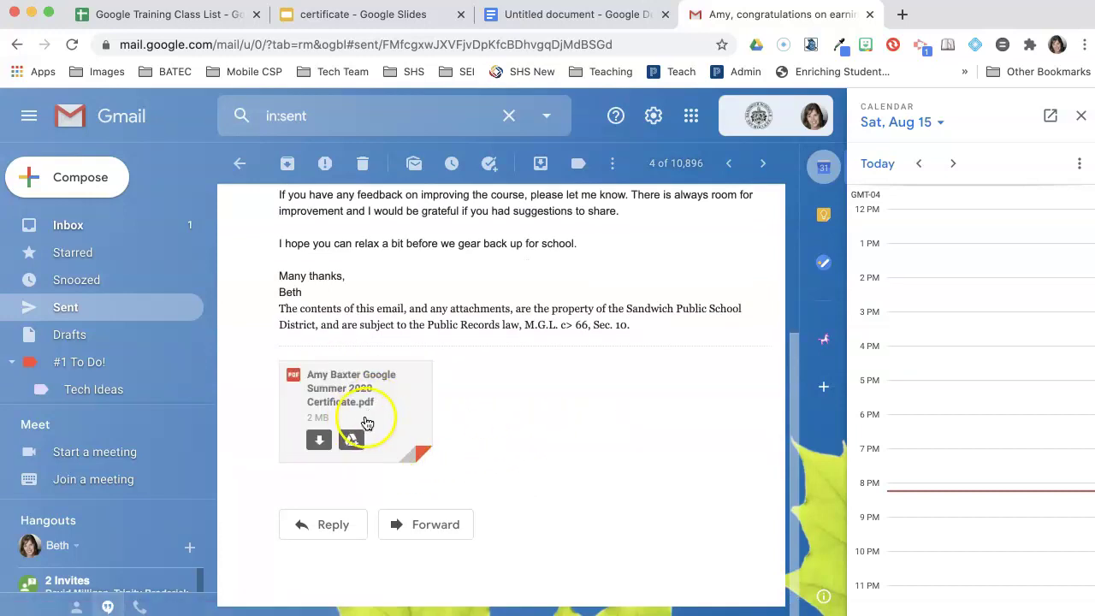